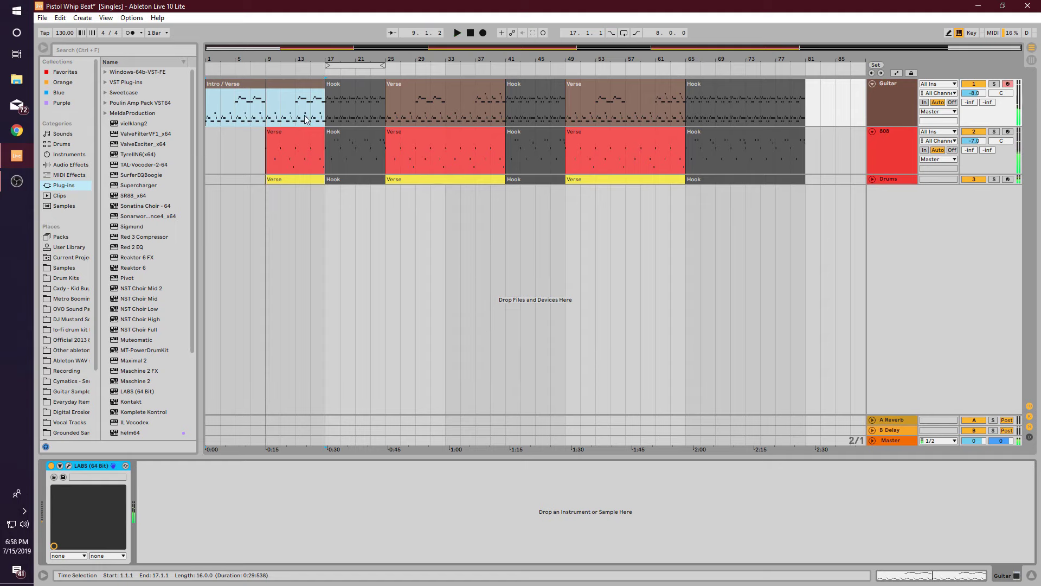
Step: Open the guitar's Intro / Verse clip and select its higher-octave notes from bar 5 to bar 9
left_click_drag(332, 47, 332, 47)
left_click_drag(345, 122, 208, 119)
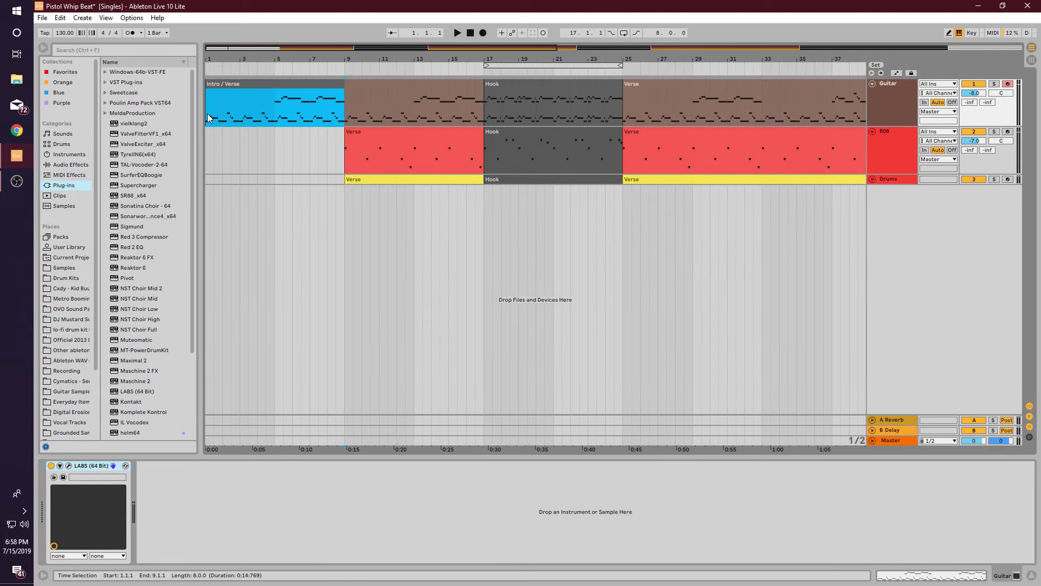
double_click(259, 113)
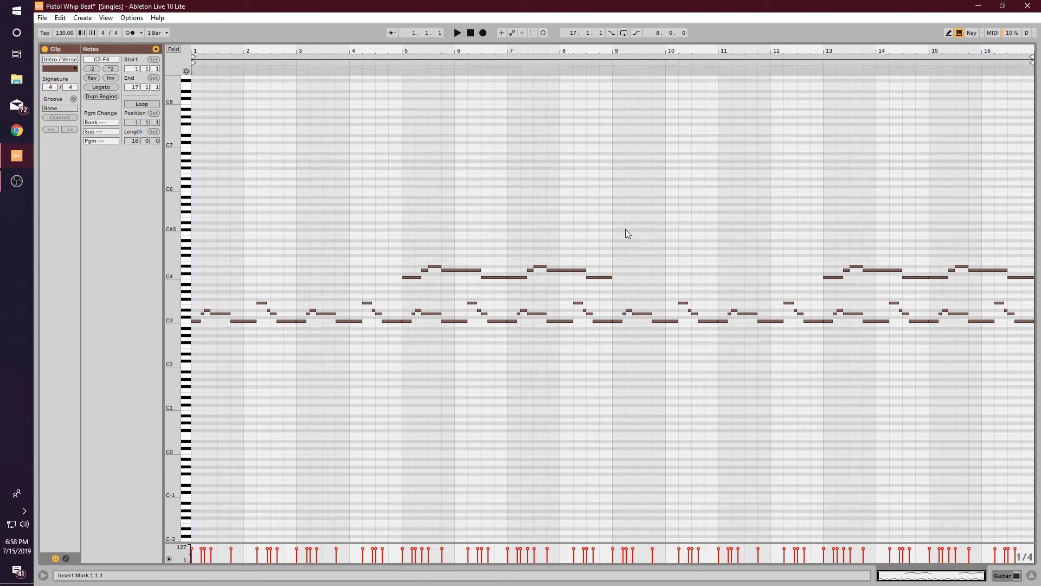
left_click(623, 229)
left_click_drag(622, 229, 419, 279)
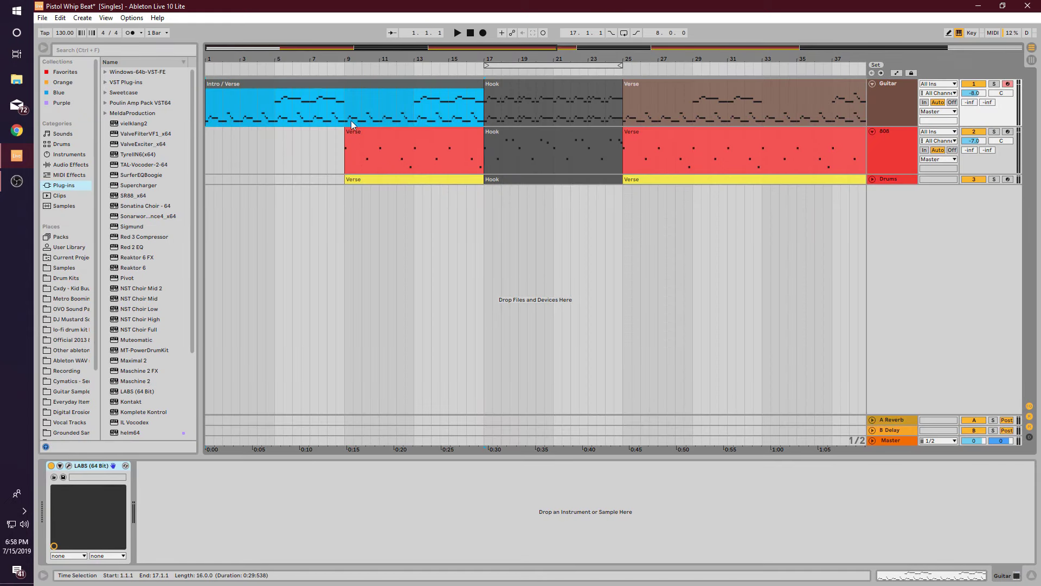
Step: Solo the Guitar track and set the playback start to bar 9 of its Intro / Verse clip
left_click(347, 117)
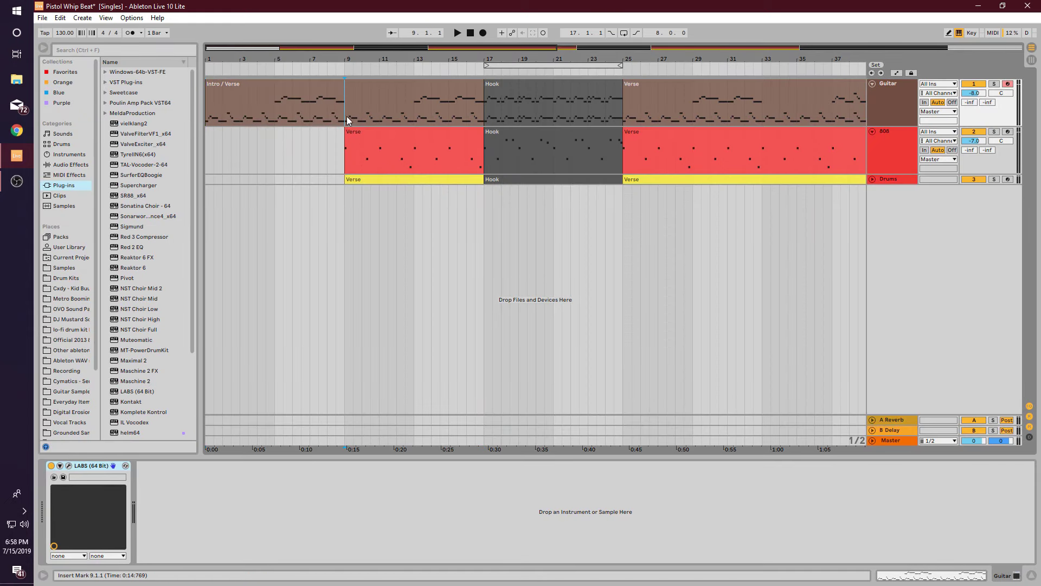
left_click(993, 84)
left_click_drag(349, 108, 436, 104)
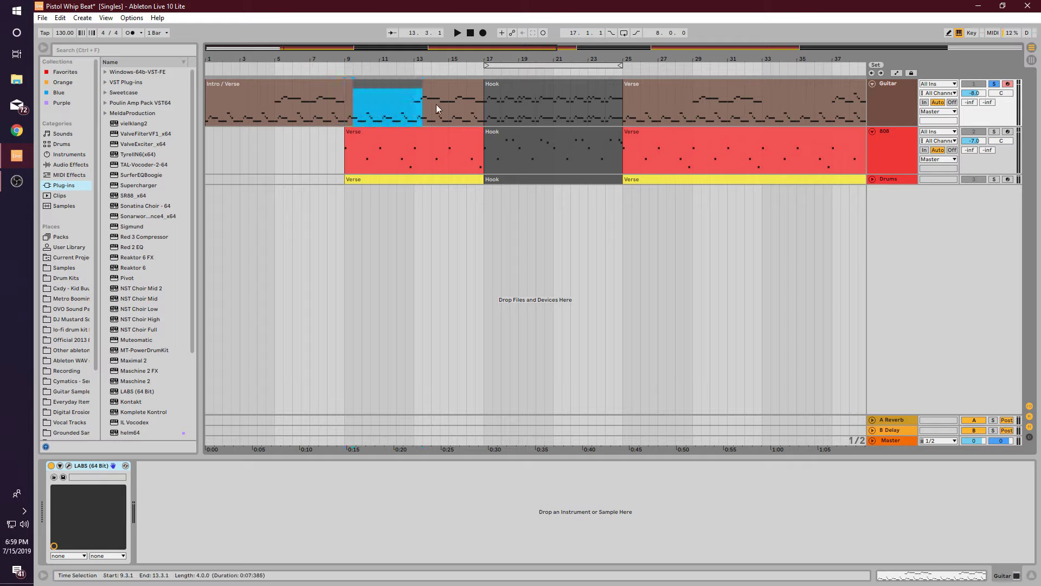
left_click(348, 116)
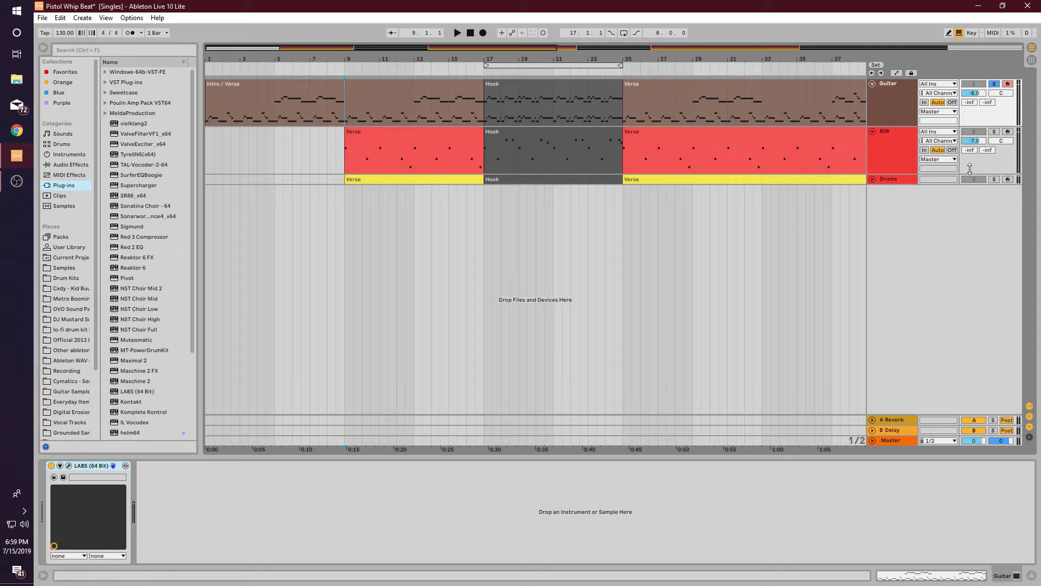
Step: Solo the Drums track and play its first Verse from bar 9 with every pad except Cxdy - Kick 3 muted
left_click(995, 180)
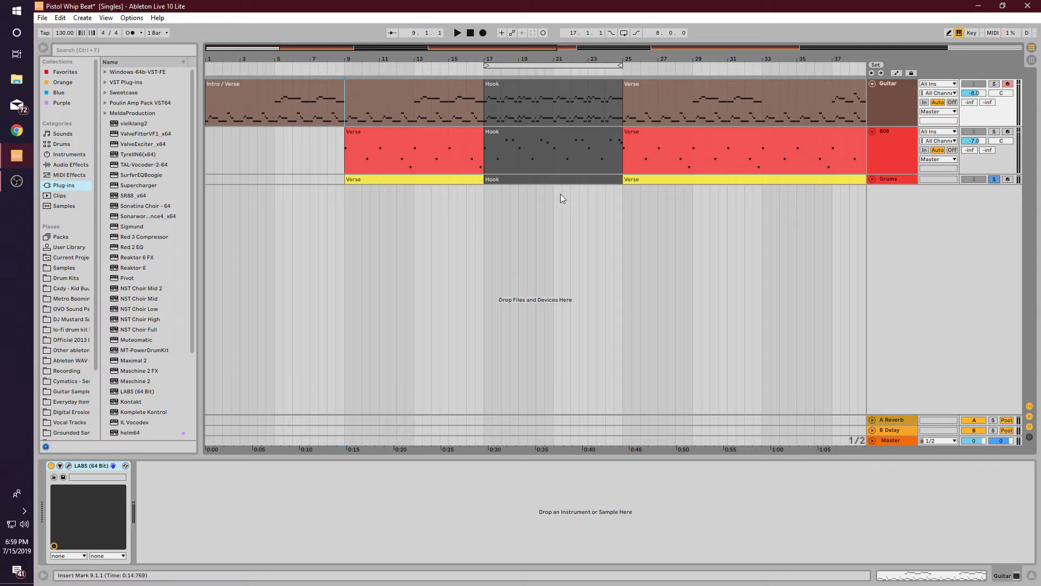
left_click(453, 181)
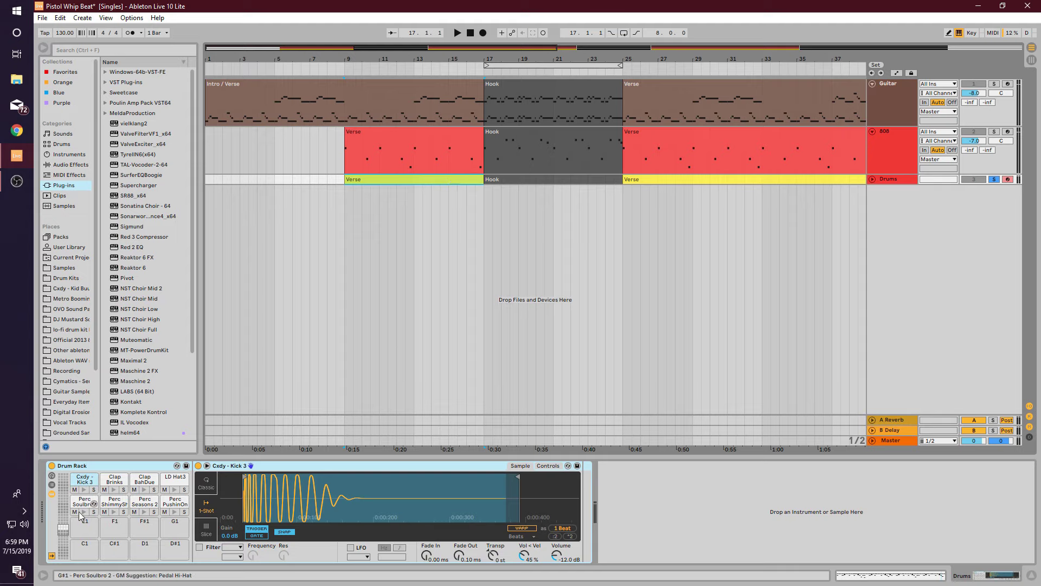
left_click(57, 532)
left_click(65, 528)
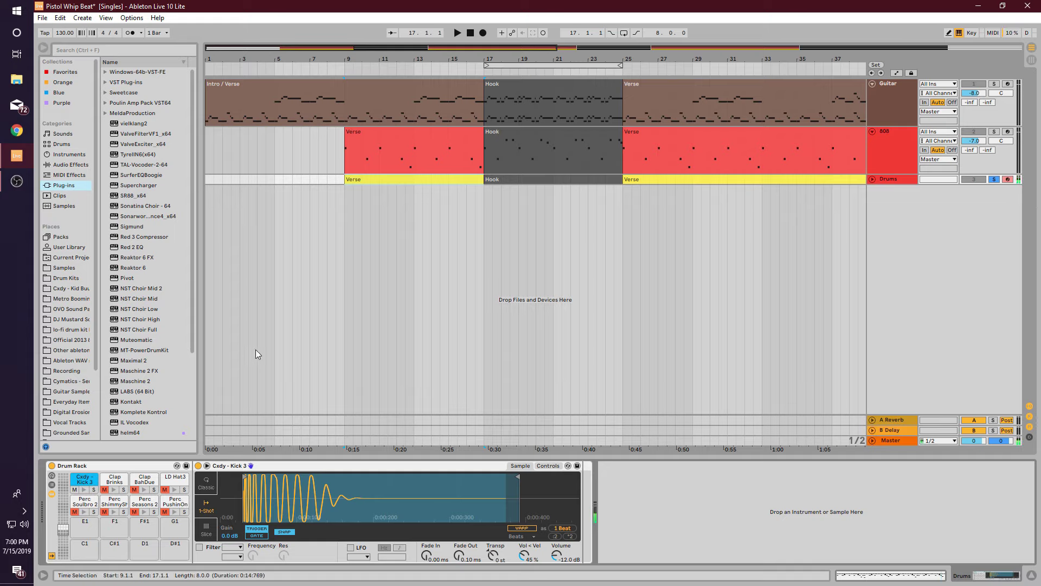
left_click(344, 197)
key("space")
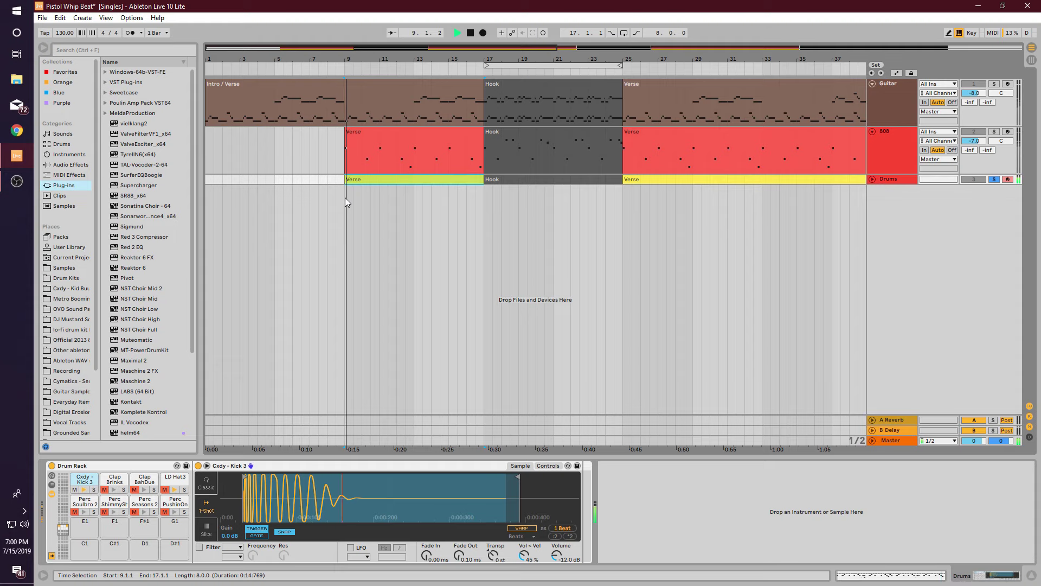
Step: Inspect the notes of the first drum Verse clip, return to the arrangement and stop playback
double_click(372, 180)
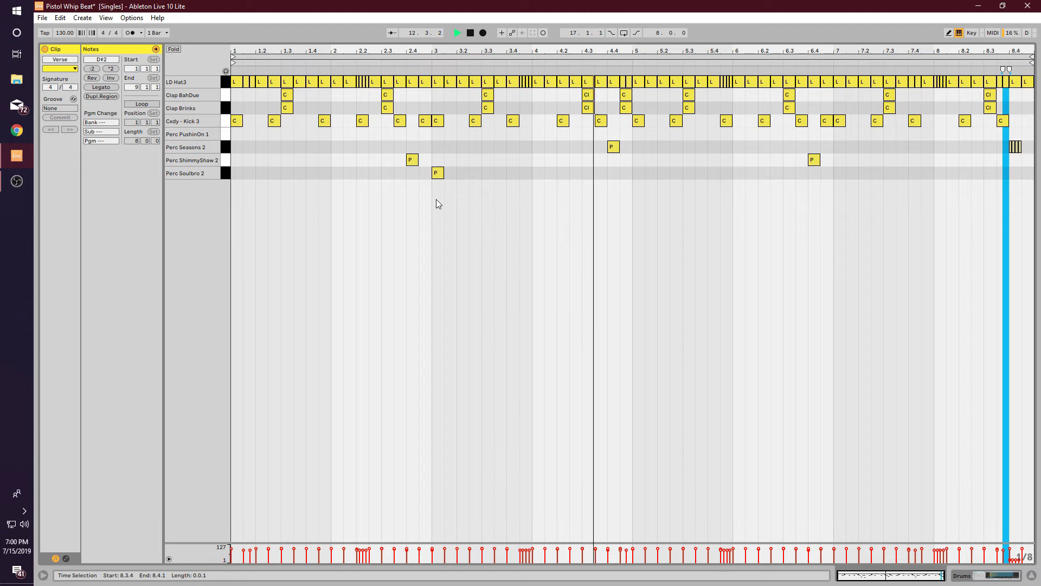
key("shift+Tab")
key("space")
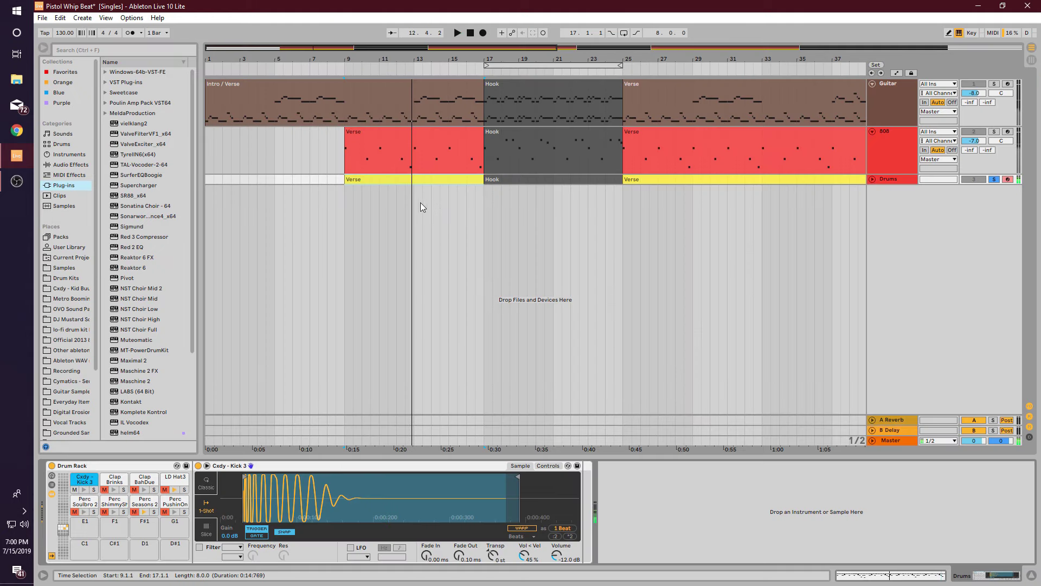
Step: Unmute the Clap Brinks, Clap BahDue and LD Hat3 pads, playing the soloed drum verse from bar 9 as they are added
left_click(105, 489)
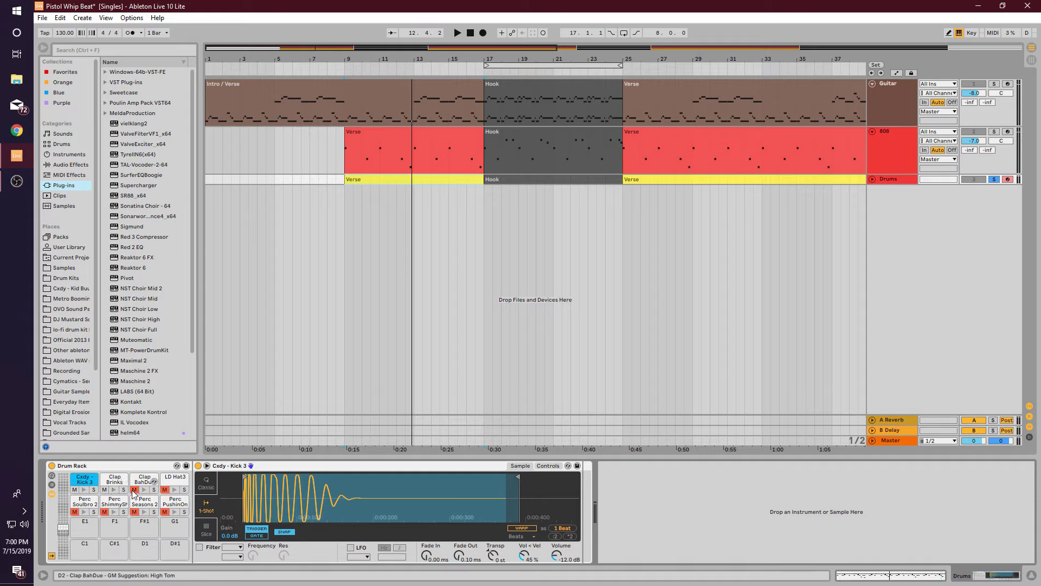
left_click(74, 489)
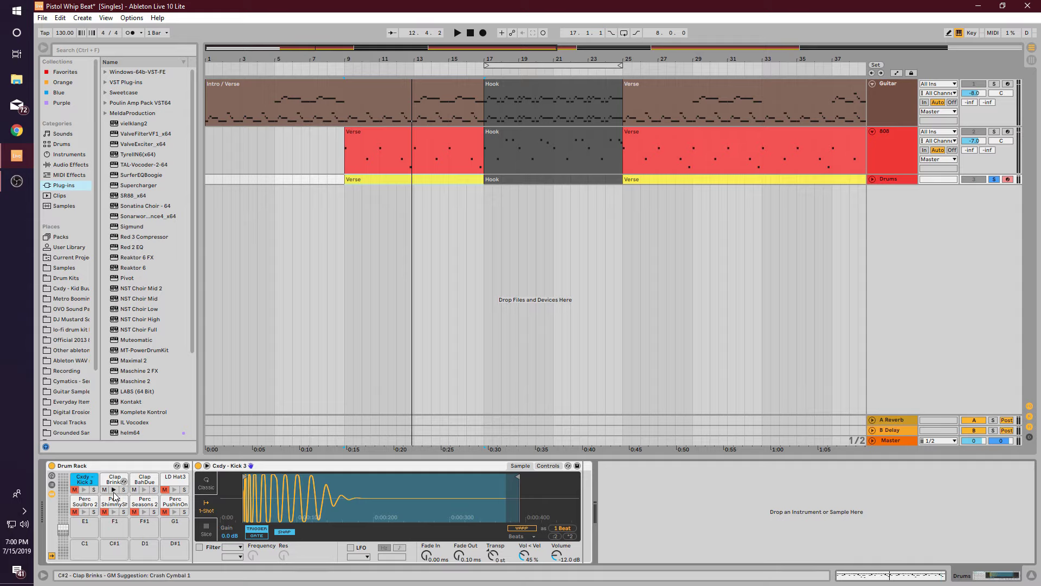
left_click(75, 490)
key("space")
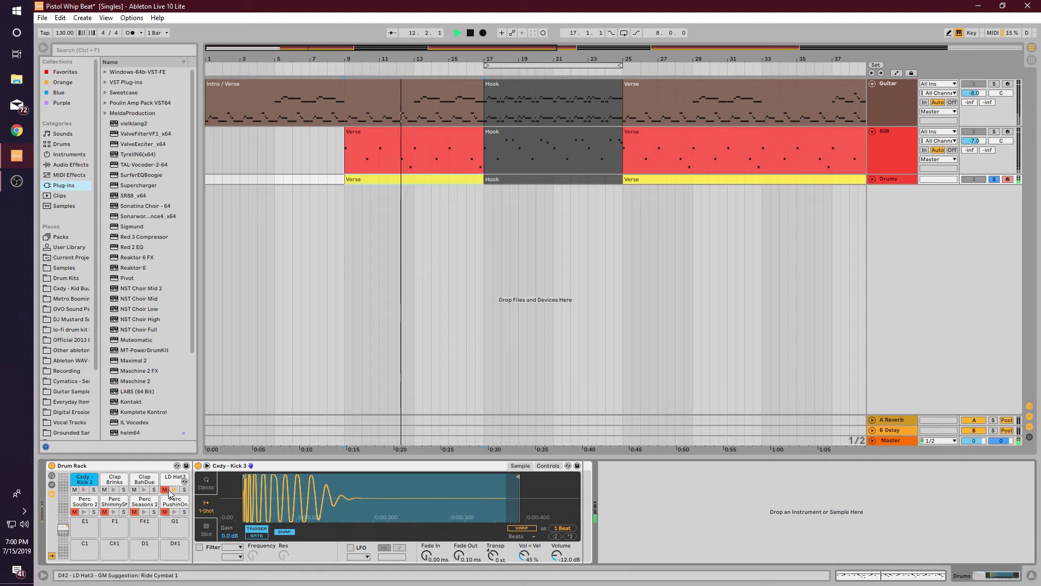
key("space")
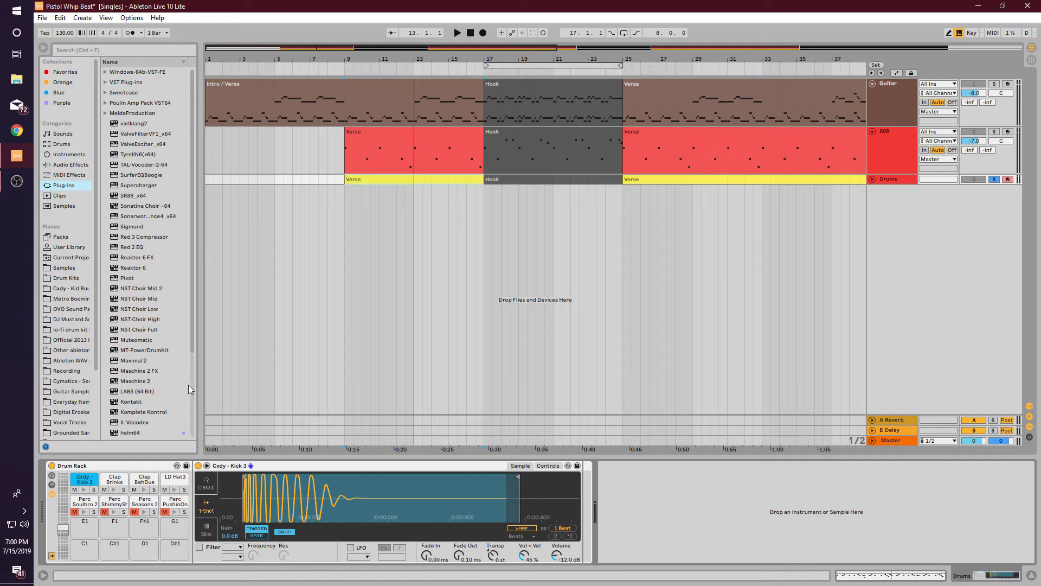
key("space")
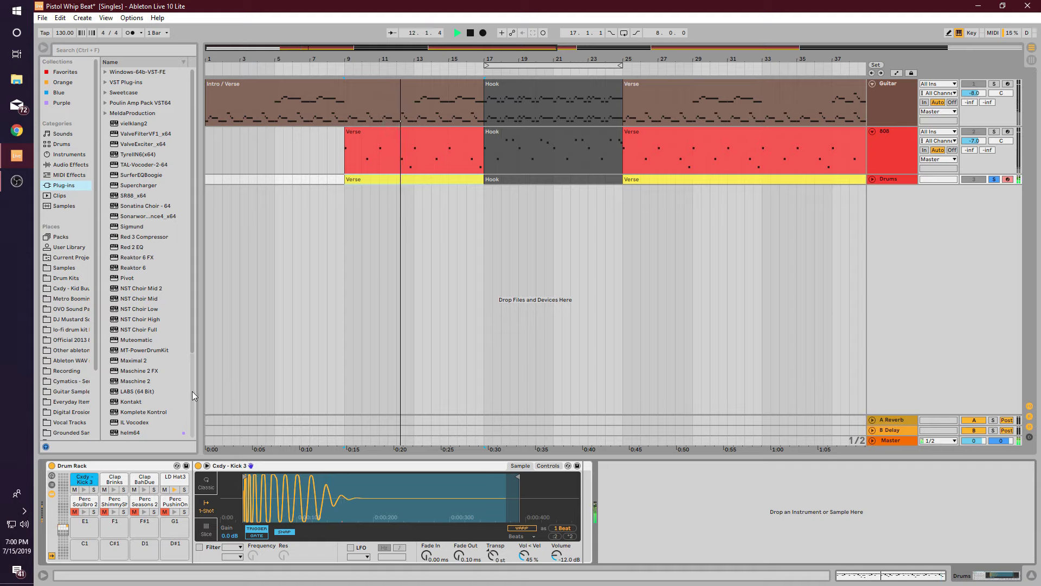
key("space")
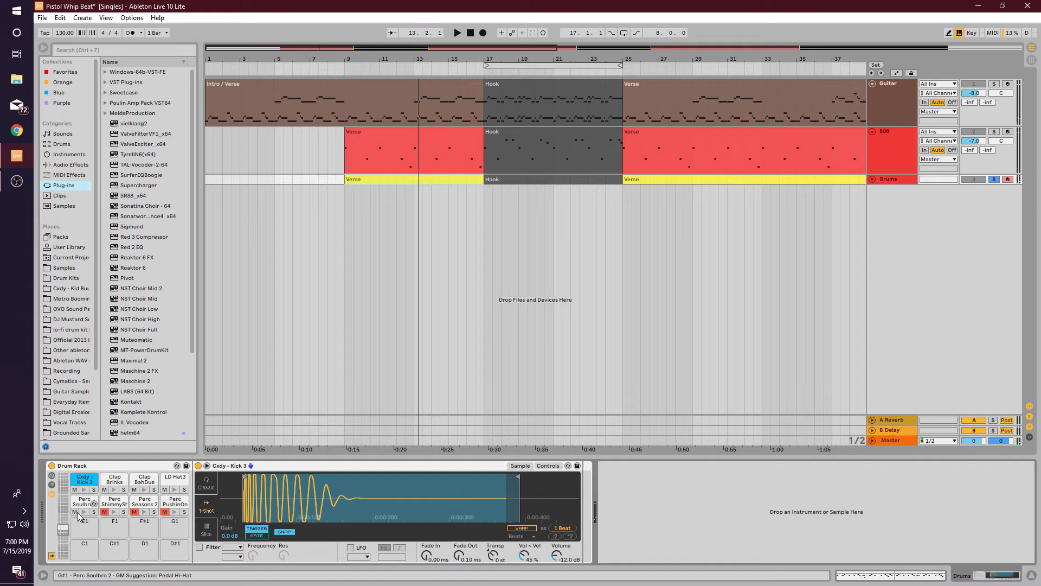
Step: Unmute the four Perc pads, audition Perc ShimmyShaw 2 and Perc PushinOn 1, and play the full drum pattern from bar 9
left_click(114, 512)
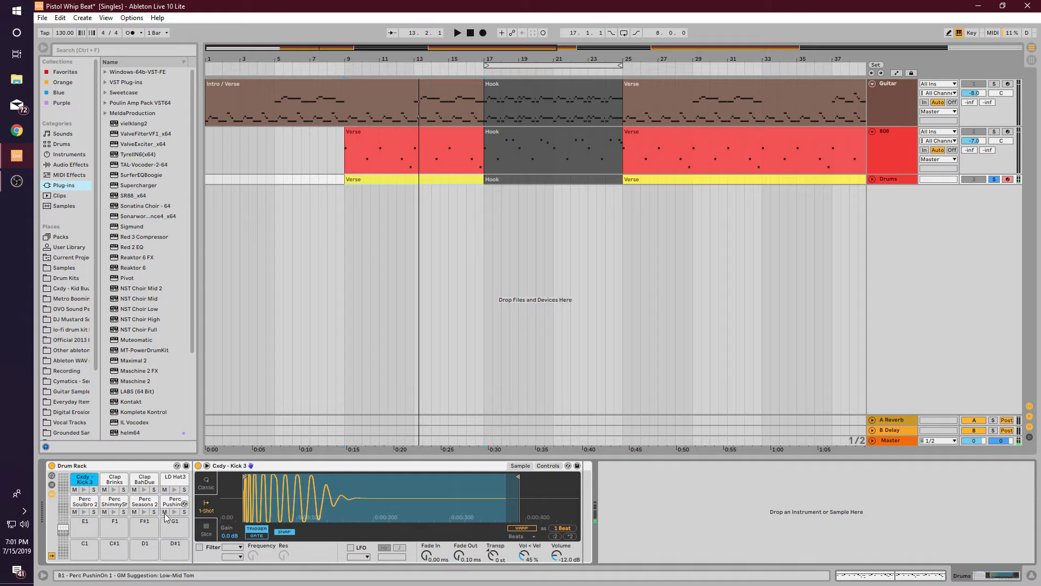
left_click(174, 513)
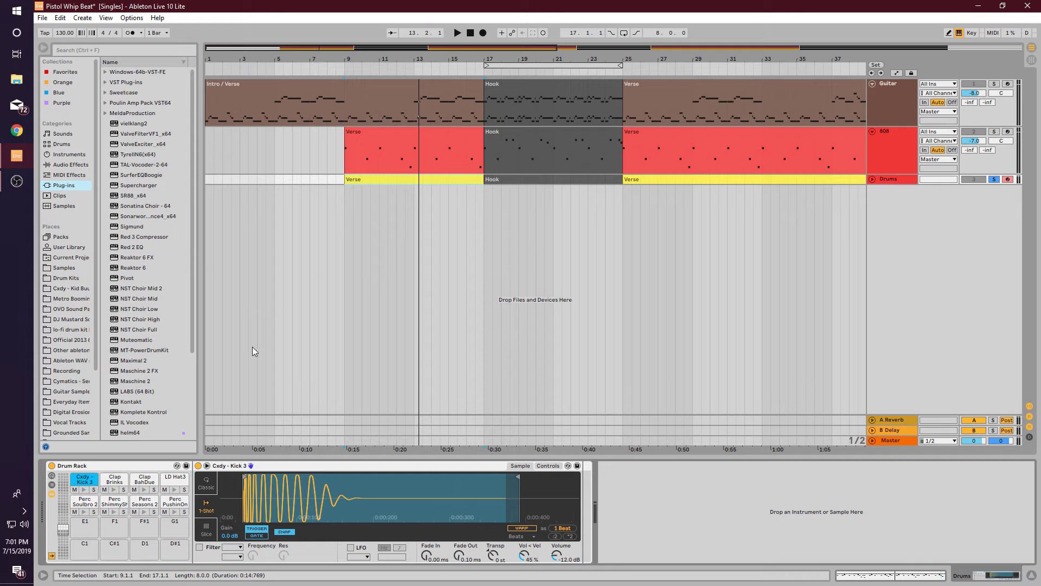
left_click(345, 195)
key("space")
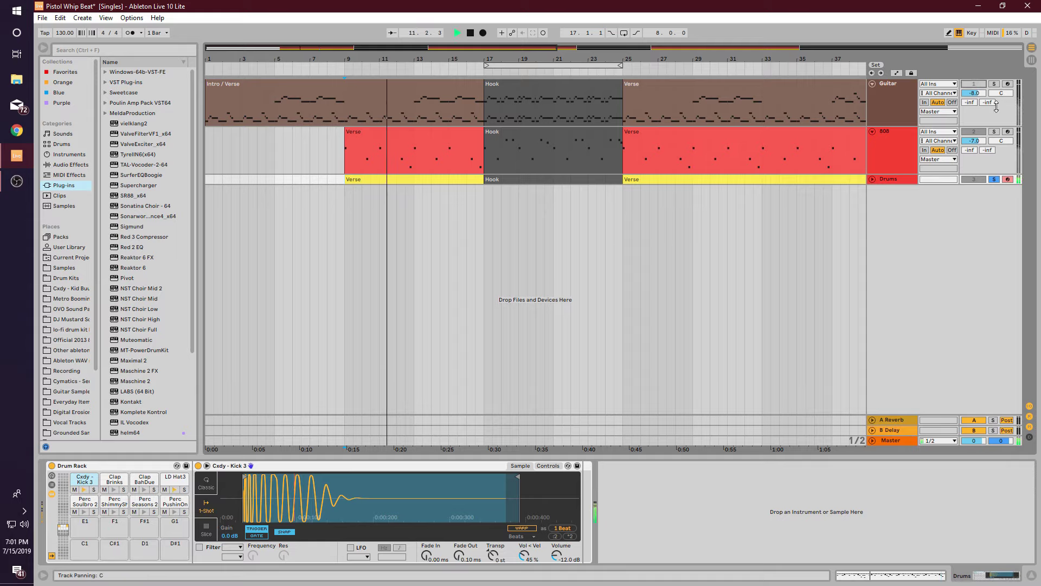
Step: Turn off the Drums solo and play the verse with the 808 track, both with Guitar muted and from bar 9 with Guitar unmuted
left_click(995, 180)
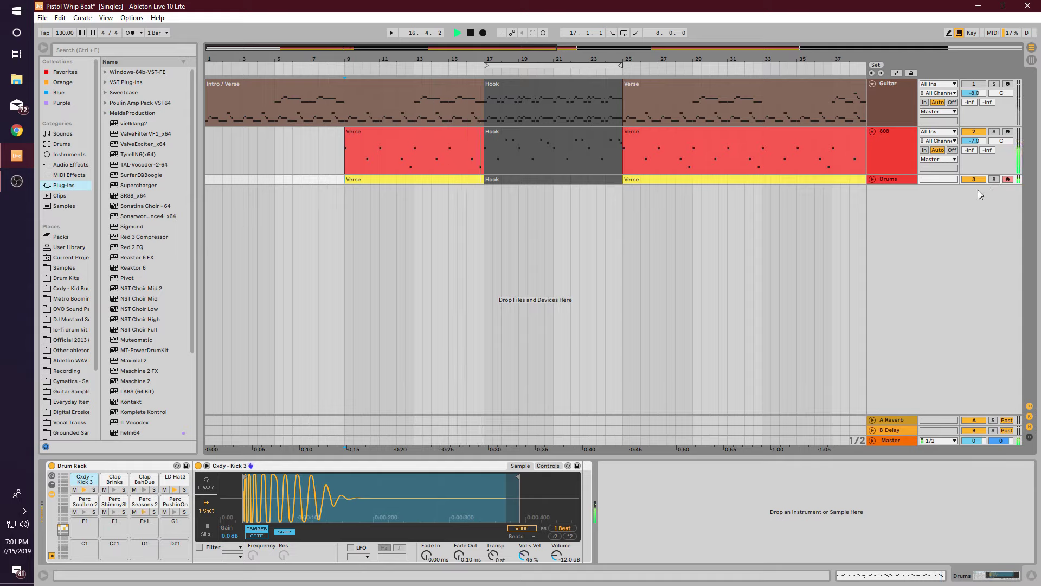
key("space")
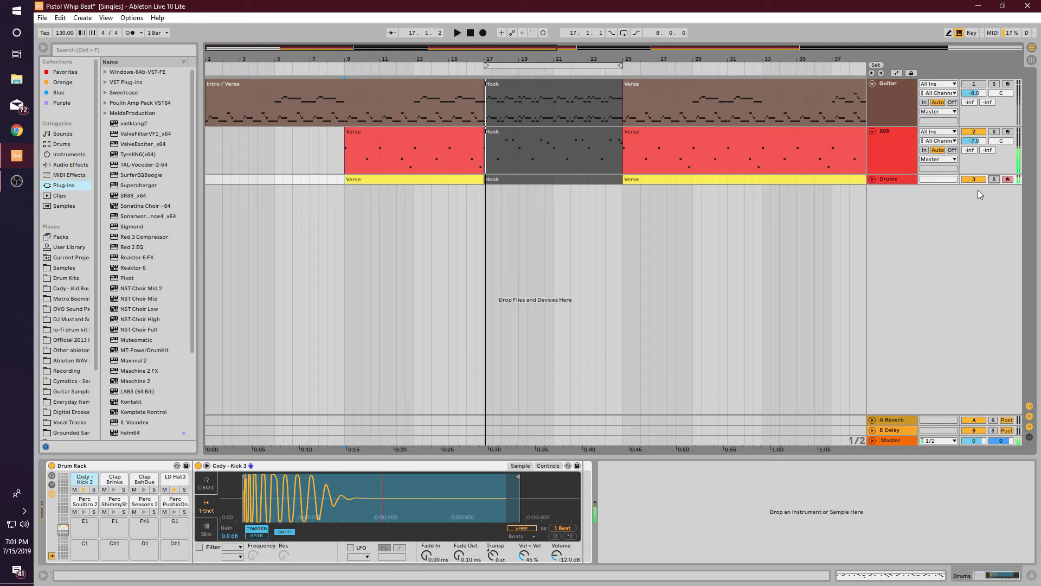
left_click(350, 156)
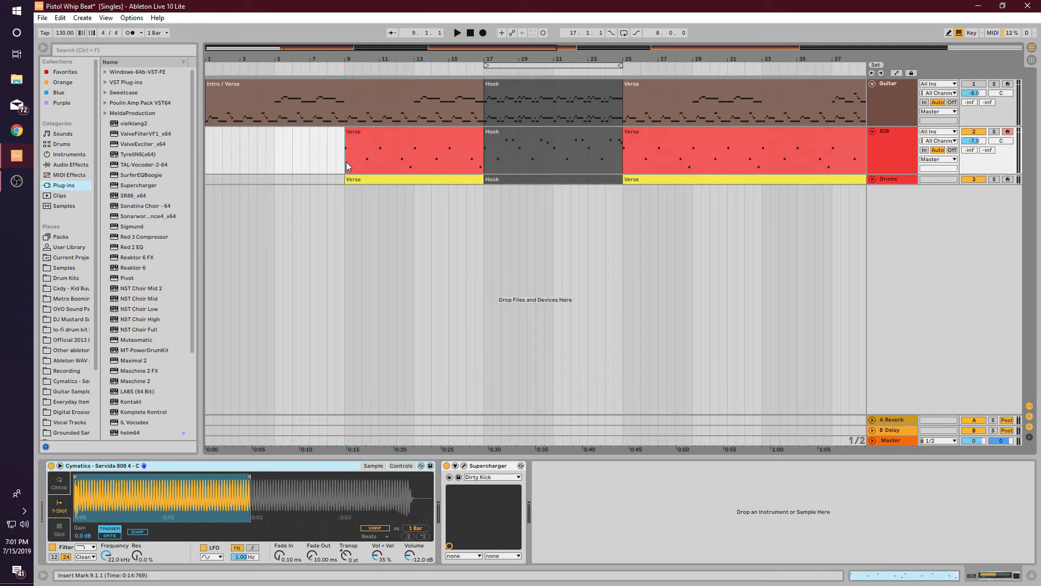
left_click(346, 161)
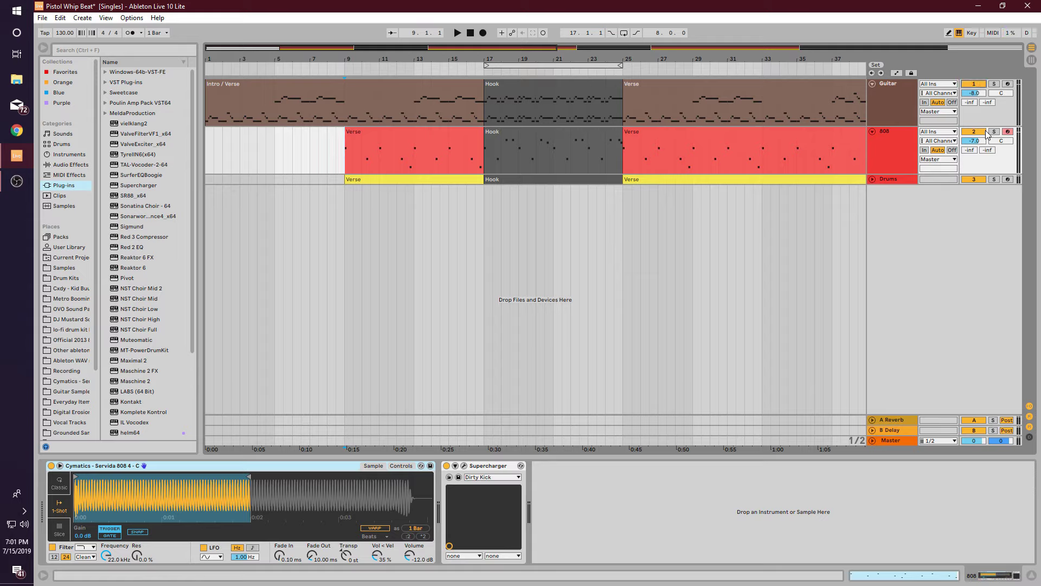
key("space")
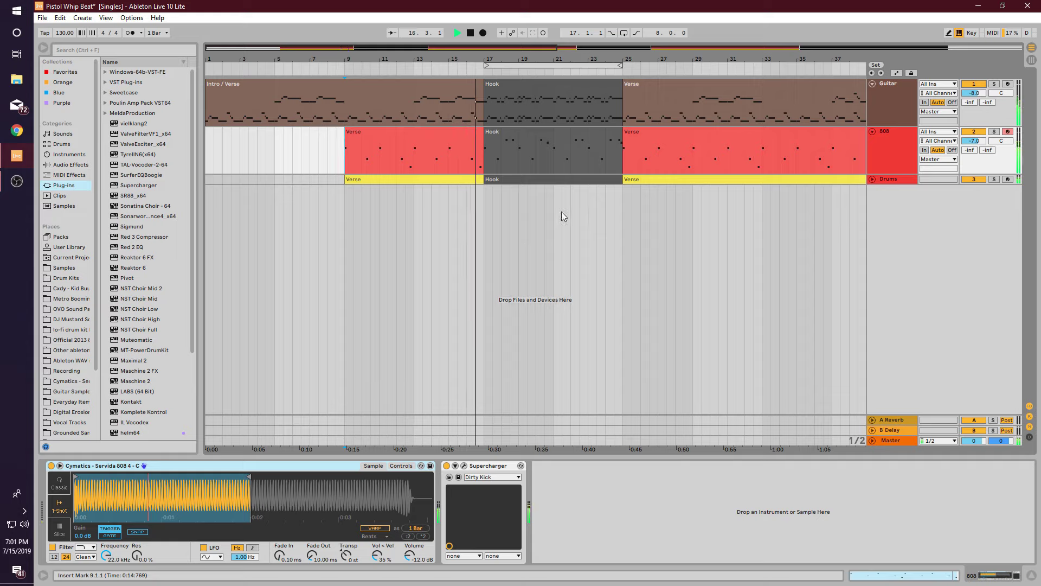
key("space")
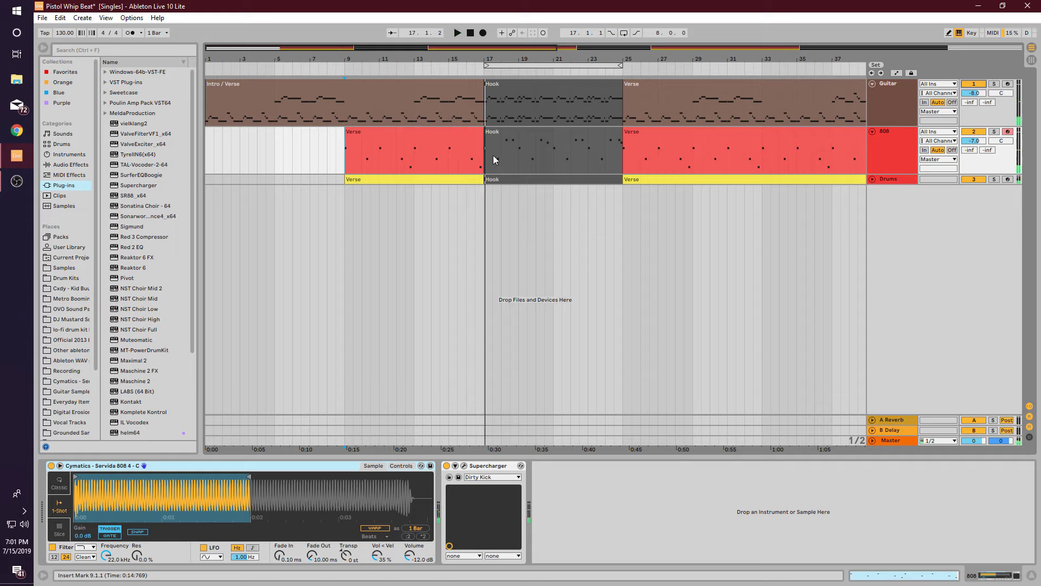
Step: Solo the Guitar track and play its first Hook clip from bar 17
left_click(522, 85)
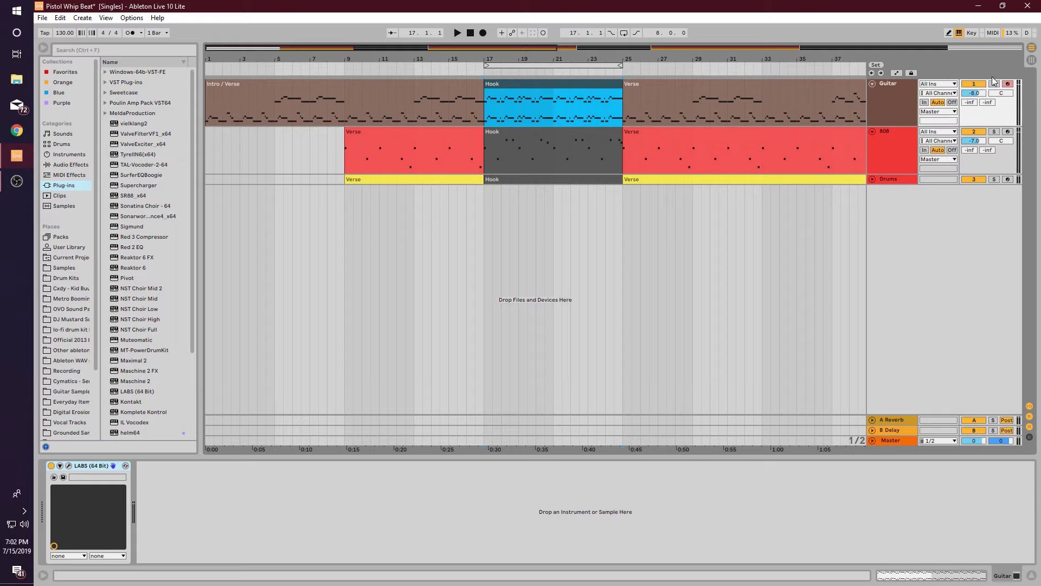
left_click(227, 106)
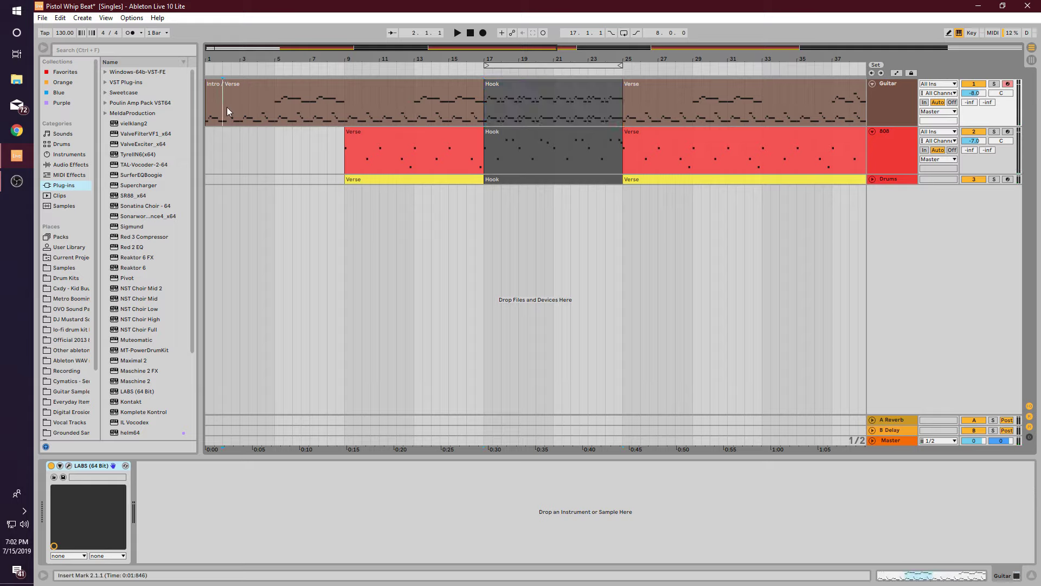
left_click(994, 84)
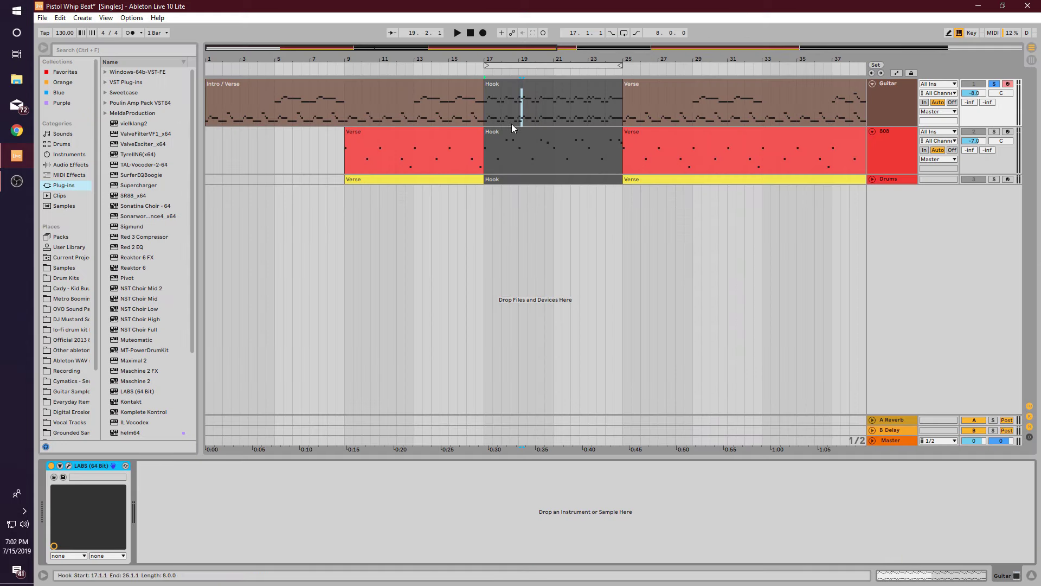
left_click(484, 119)
key("space")
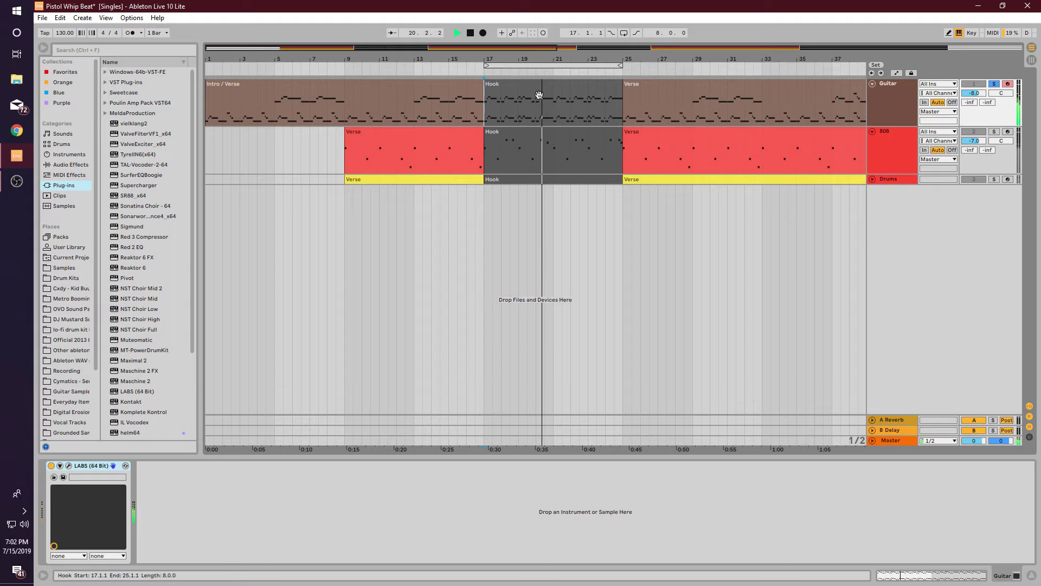
left_click(541, 112)
key("space")
Step: Open the guitar's first Hook clip and select the C and D notes in both octaves at the start of bar 3
double_click(542, 111)
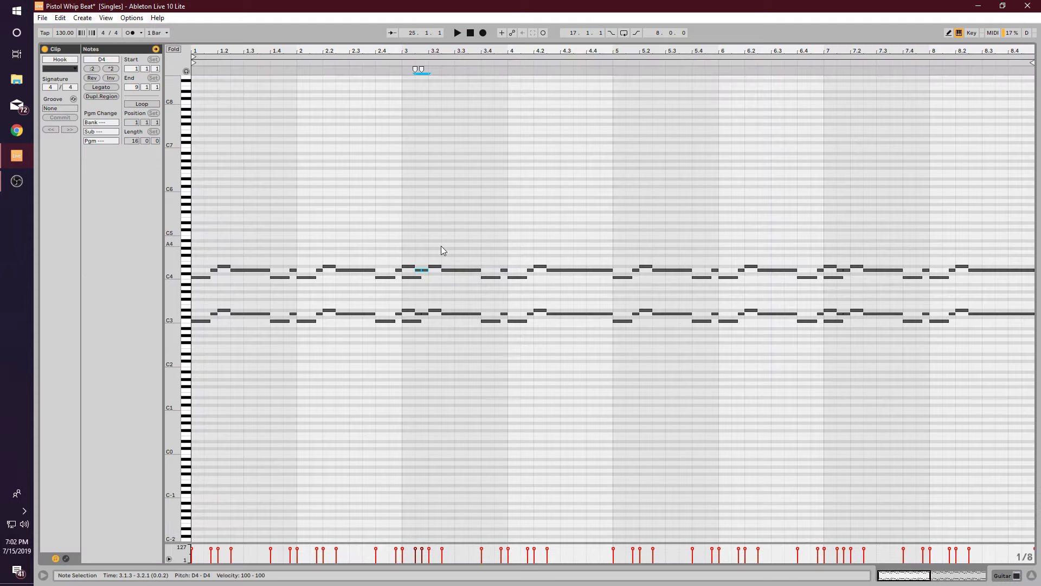
left_click(401, 285)
left_click(410, 278)
key("shift+Down")
left_click(398, 136)
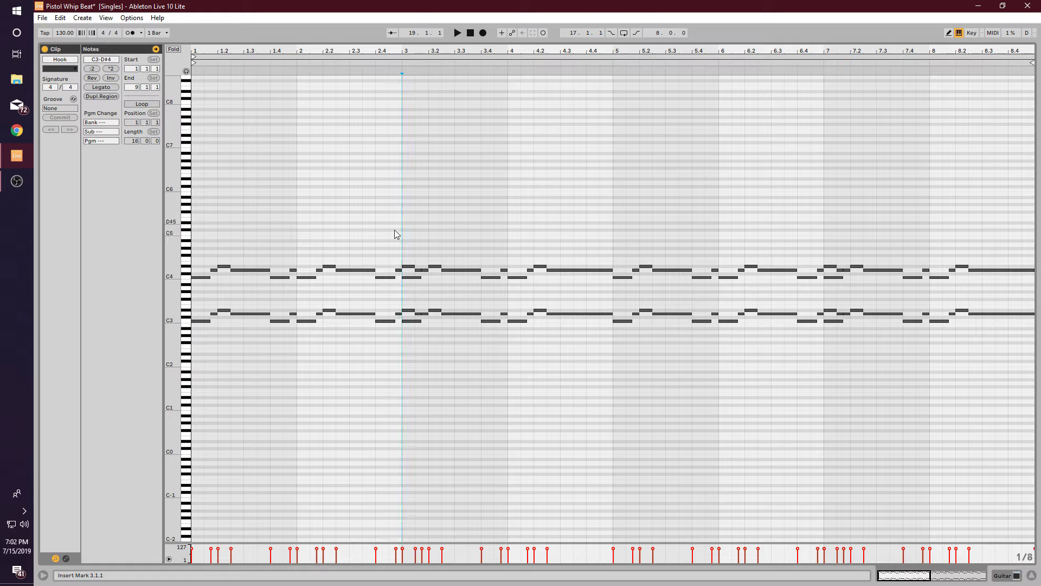
left_click_drag(421, 225, 426, 330)
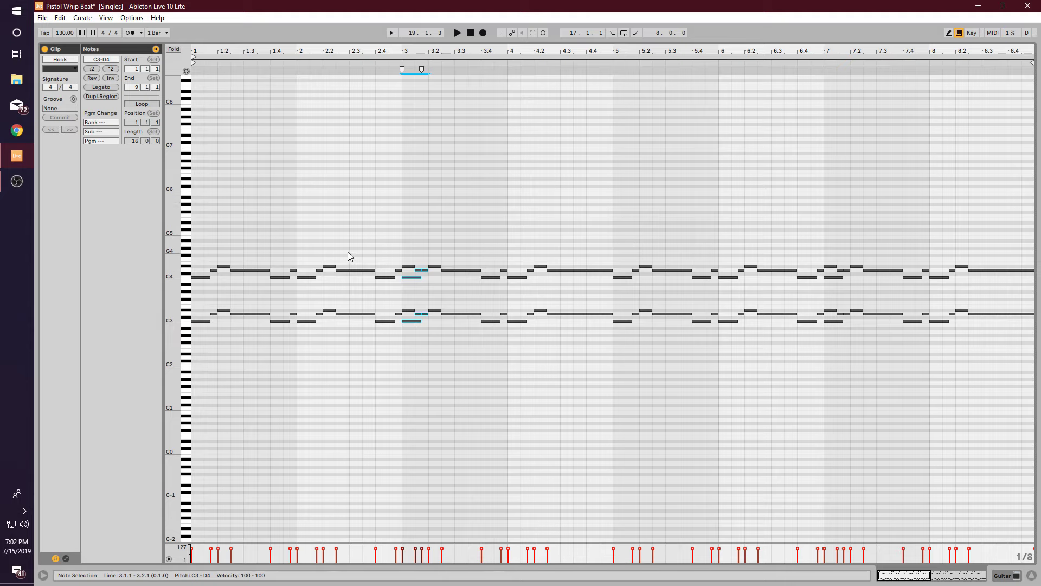
key("Tab")
key("Tab")
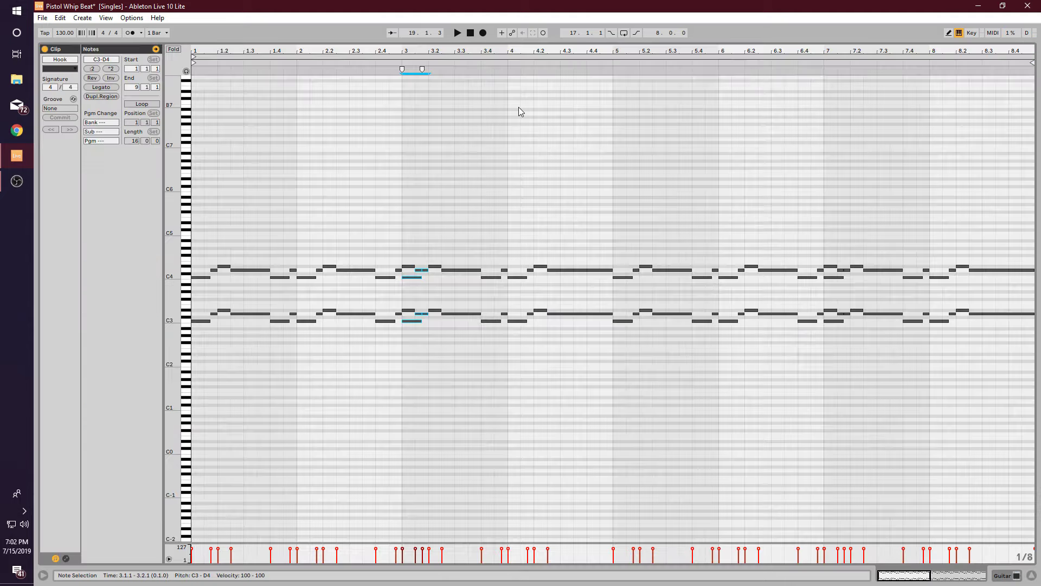
Step: Solo the 808 track and play its first Hook clip from bar 17
key("Tab")
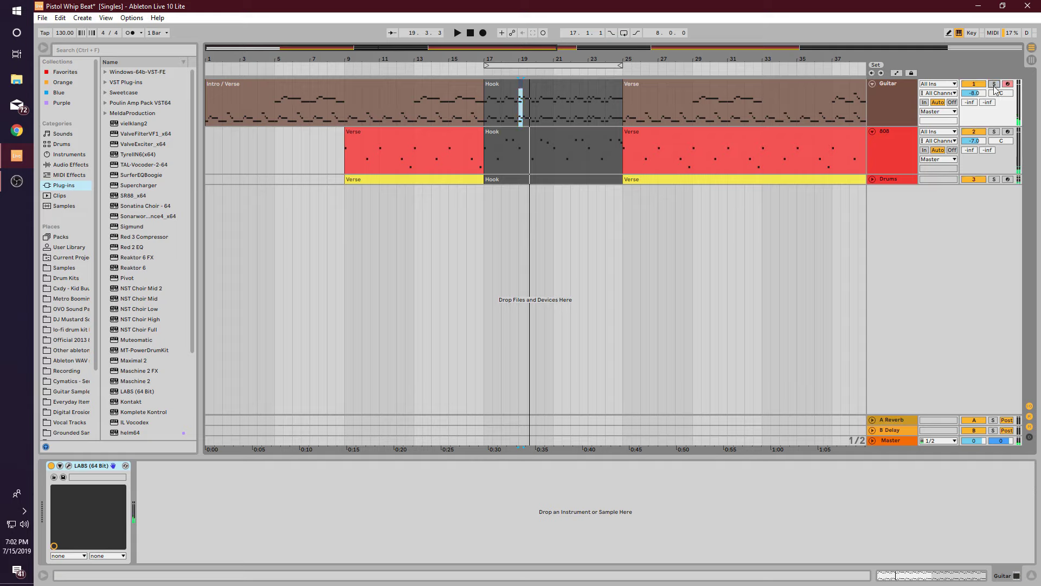
left_click(995, 131)
left_click(491, 165)
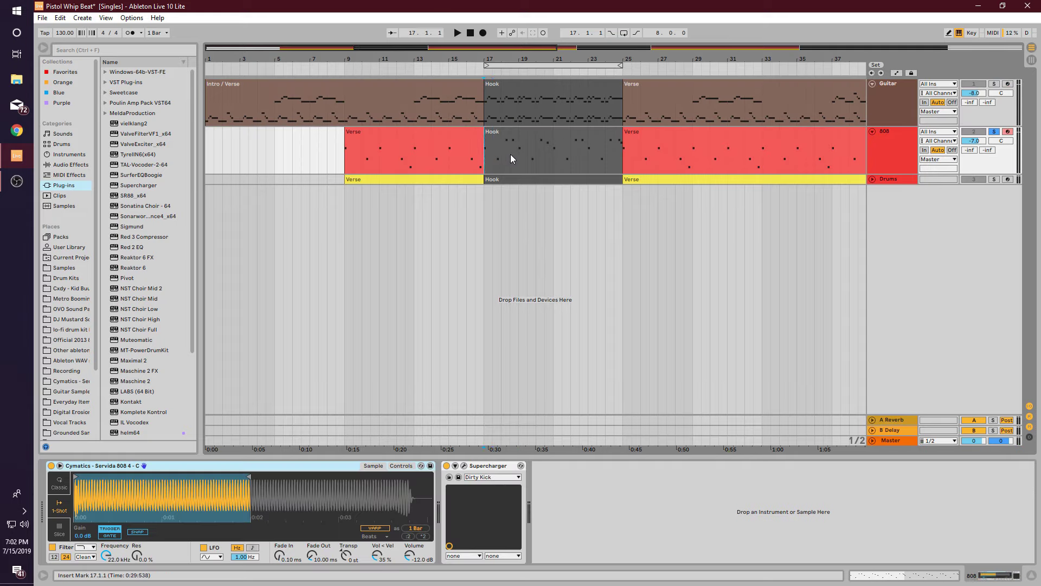
key("space")
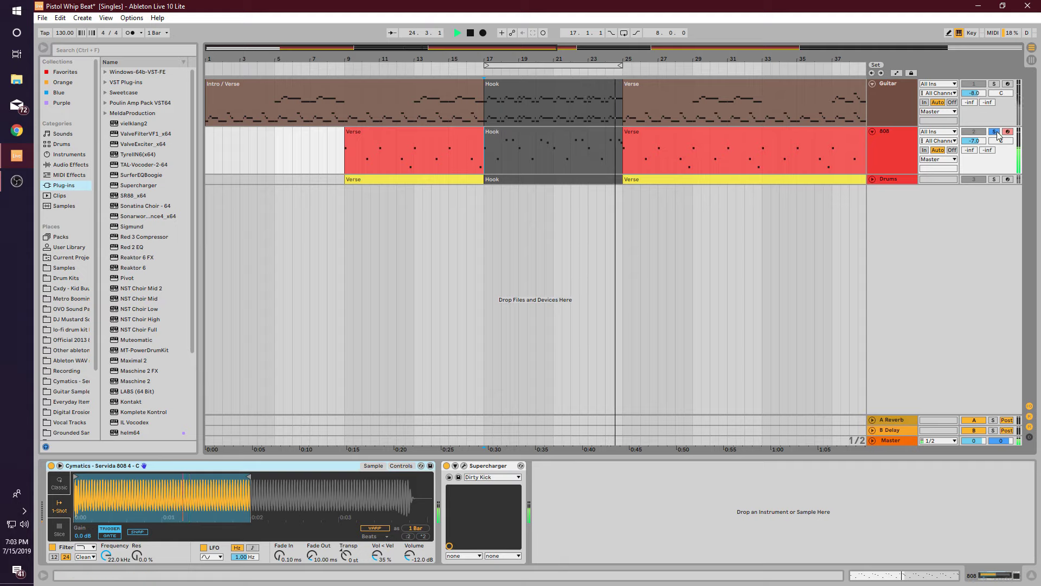
key("space")
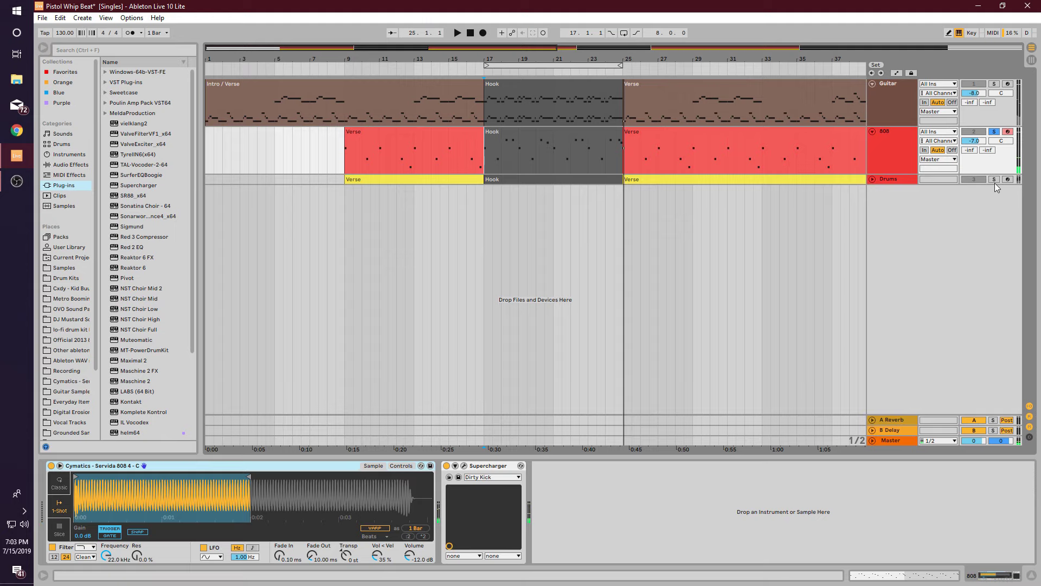
Step: View the pattern in the first drum Hook clip and play it from bar 17 with Drums soloed
double_click(513, 180)
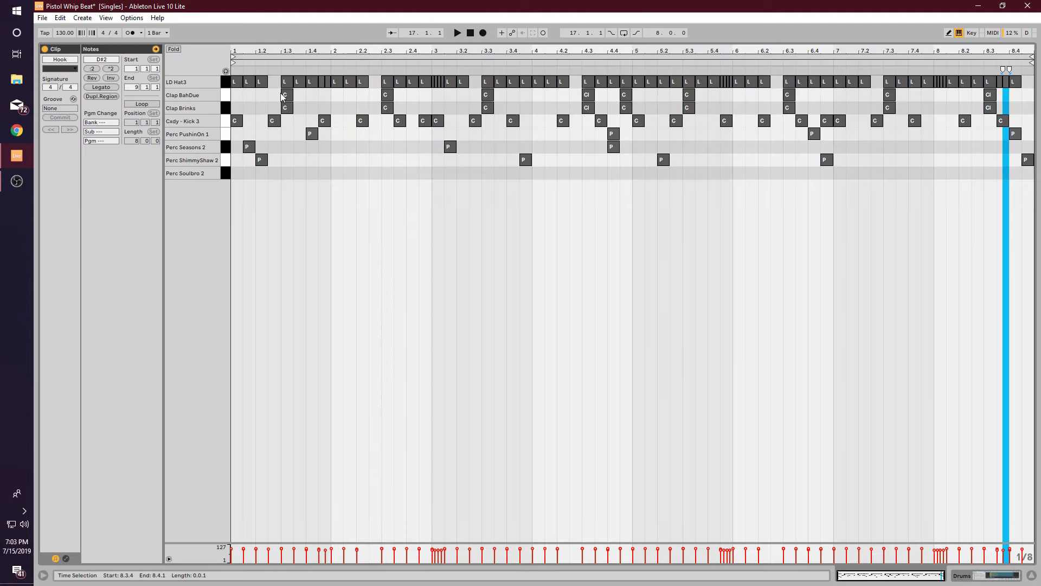
left_click(284, 93)
left_click(275, 80)
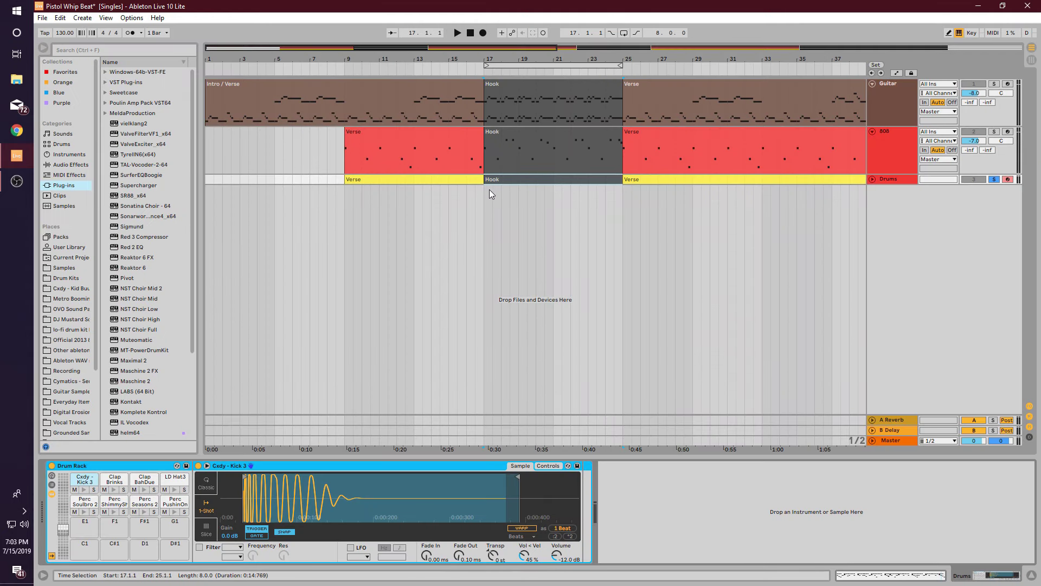
key("space")
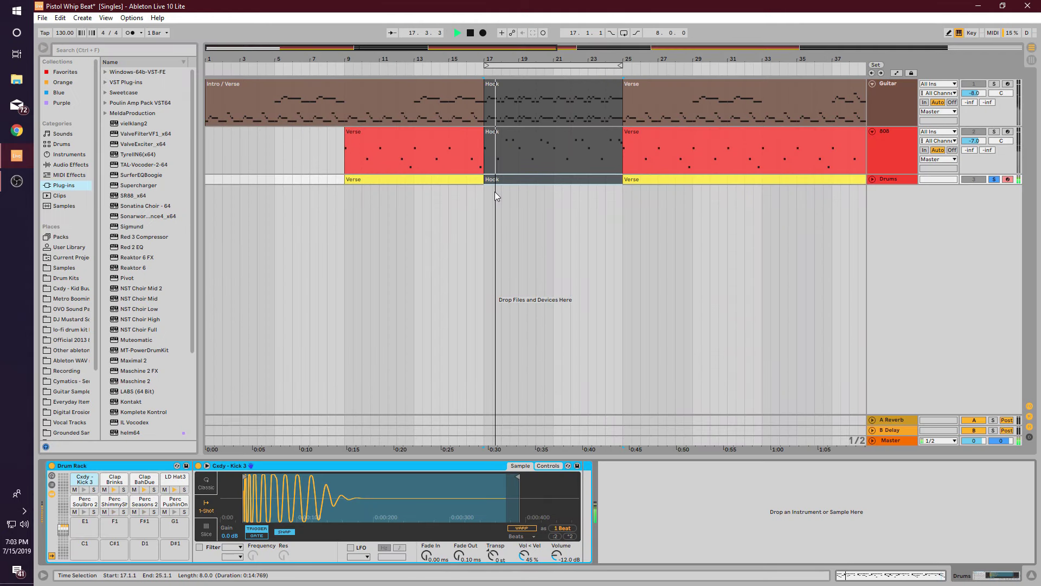
key("space")
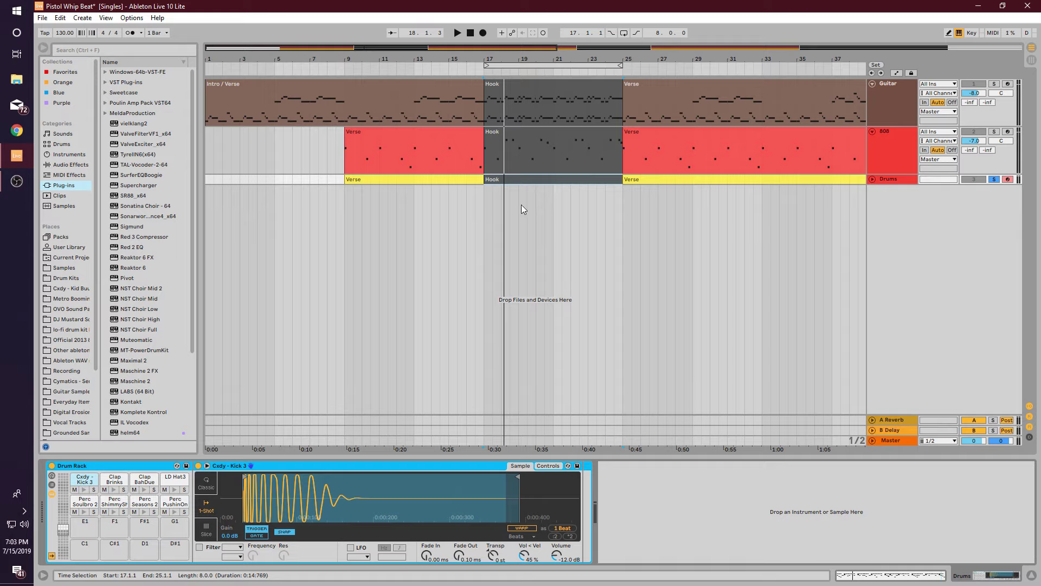
Step: Reopen the first drum Hook clip and play its pattern from beat 1.3 in the note editor
left_click(507, 180)
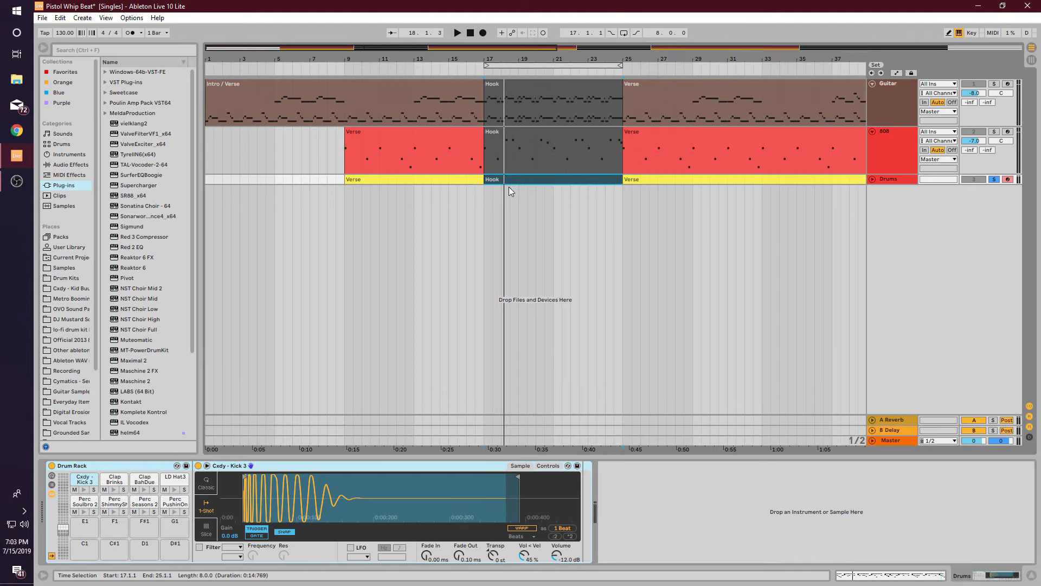
double_click(508, 181)
left_click(279, 82)
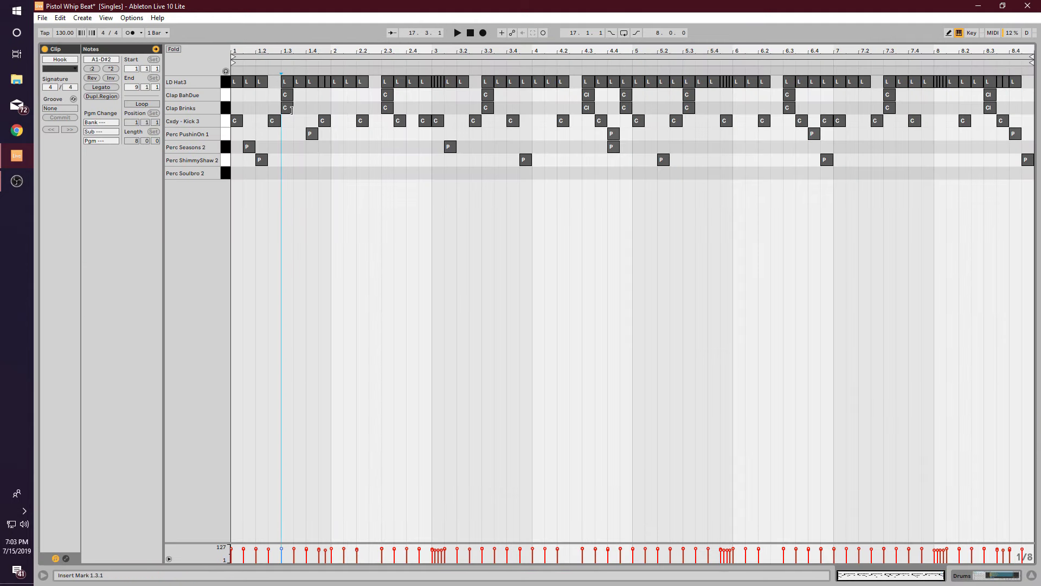
key("space")
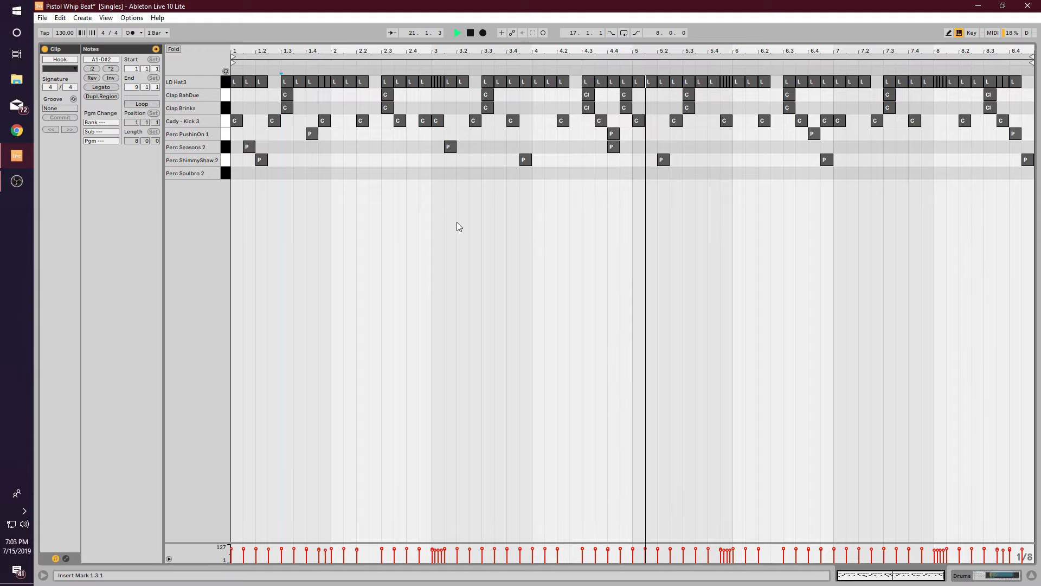
key("shift+Tab")
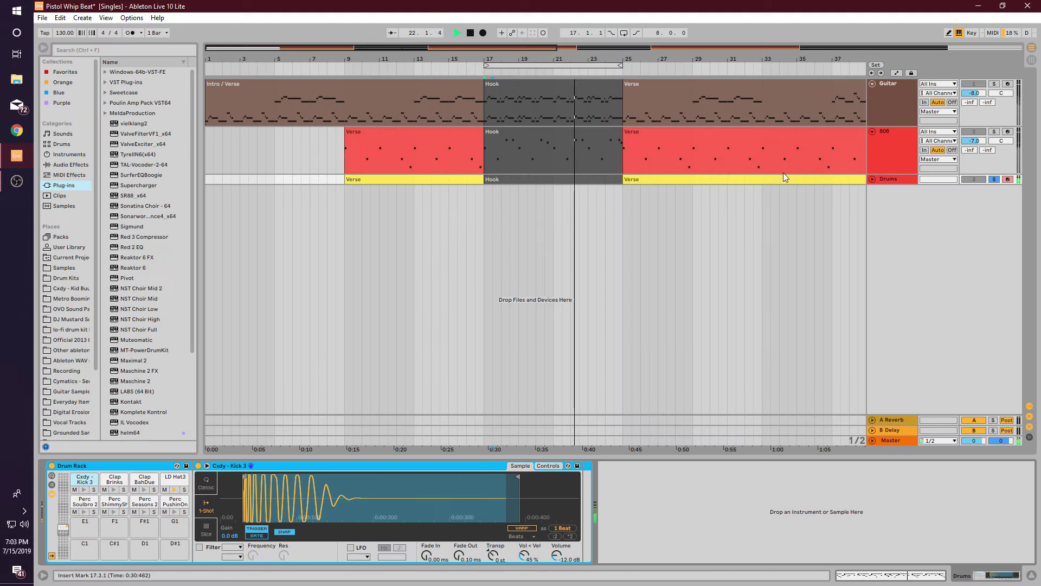
Step: Turn off the Drums solo and play the first hook with all tracks from bar 17
left_click(996, 179)
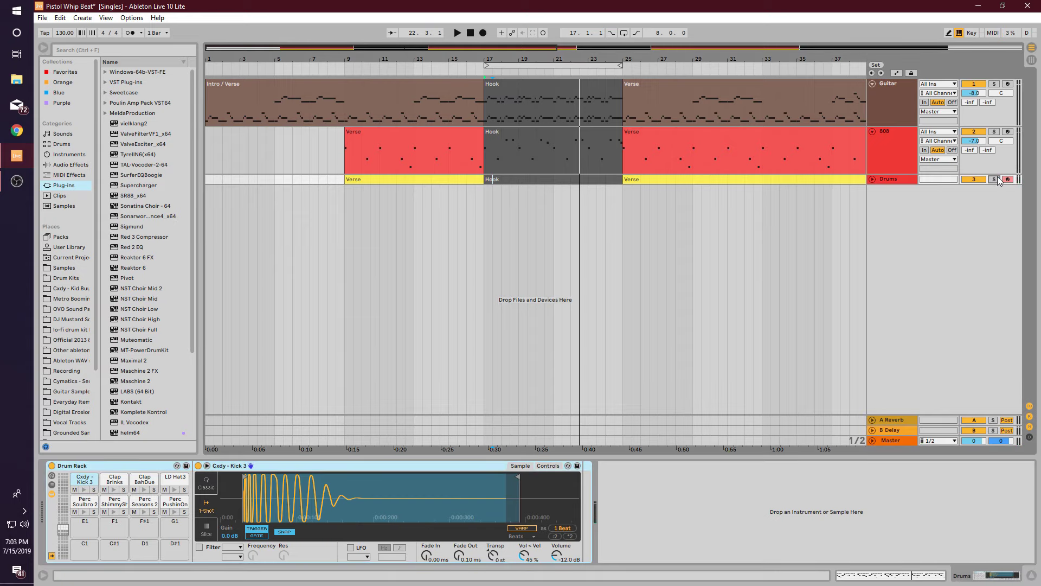
key("space")
left_click(482, 148)
left_click(485, 149)
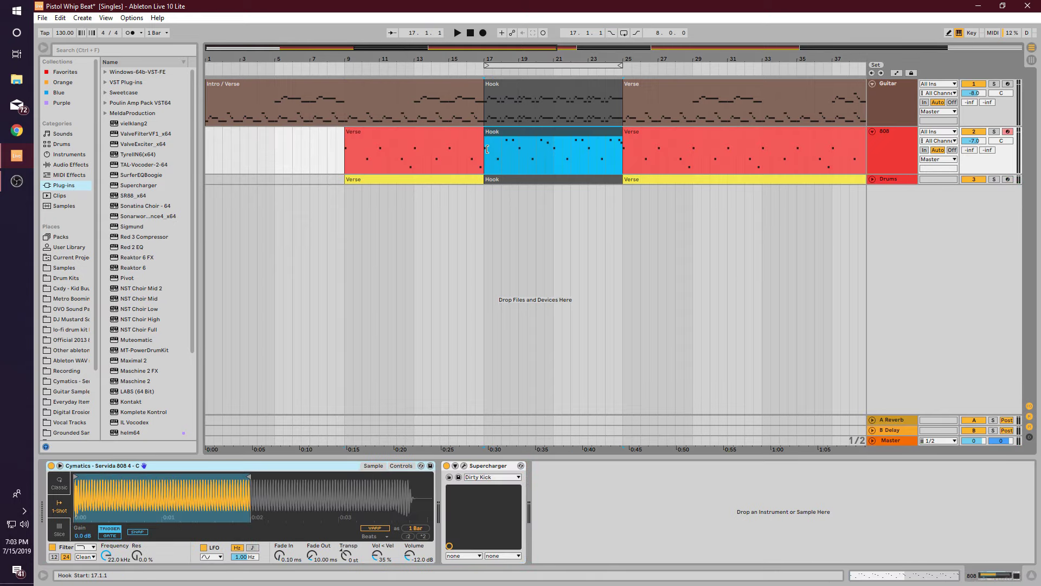
key("space")
left_click(482, 201)
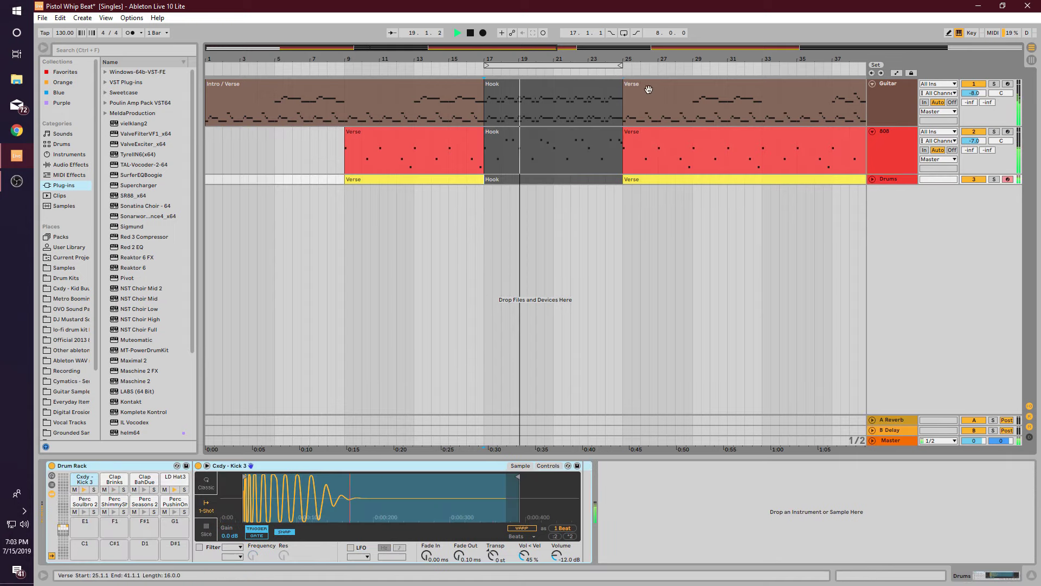
Step: Compare the verse sections by highlighting the Guitar and 808 clips of the second, third and first verses in turn
left_click_drag(665, 59, 413, 19)
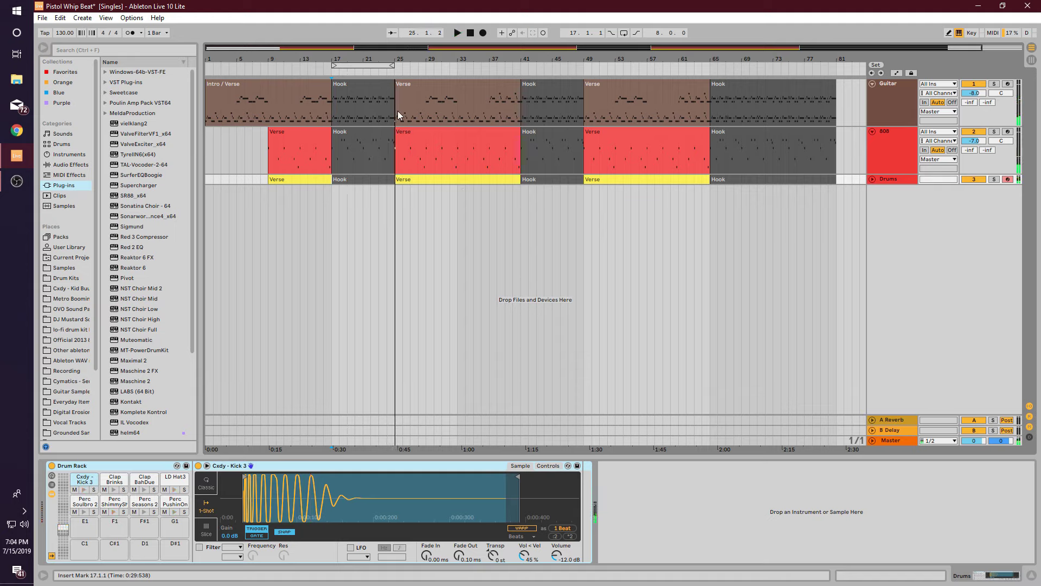
left_click_drag(398, 111, 525, 150)
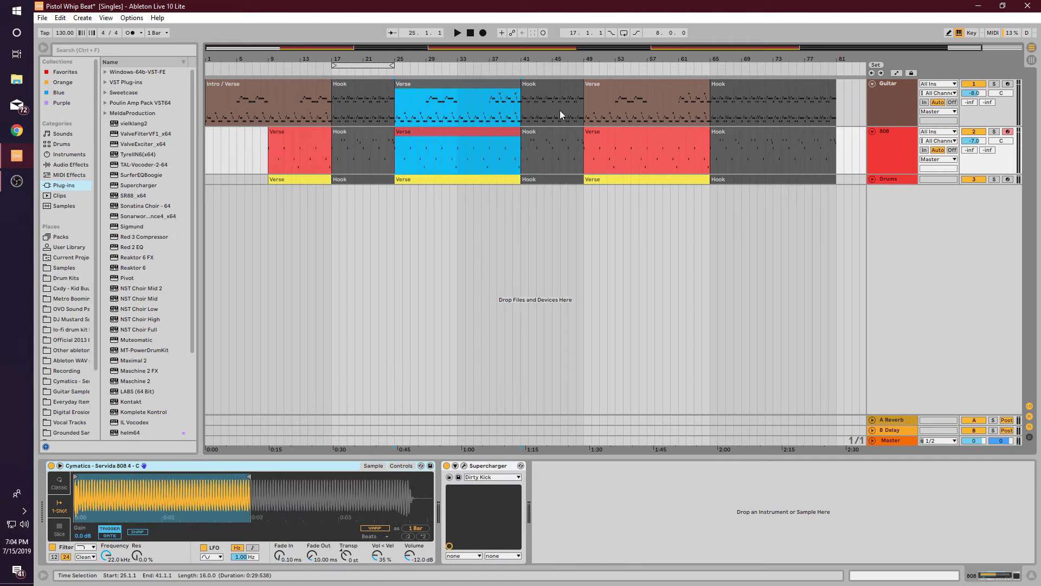
left_click_drag(592, 103, 695, 139)
left_click_drag(267, 106, 340, 154)
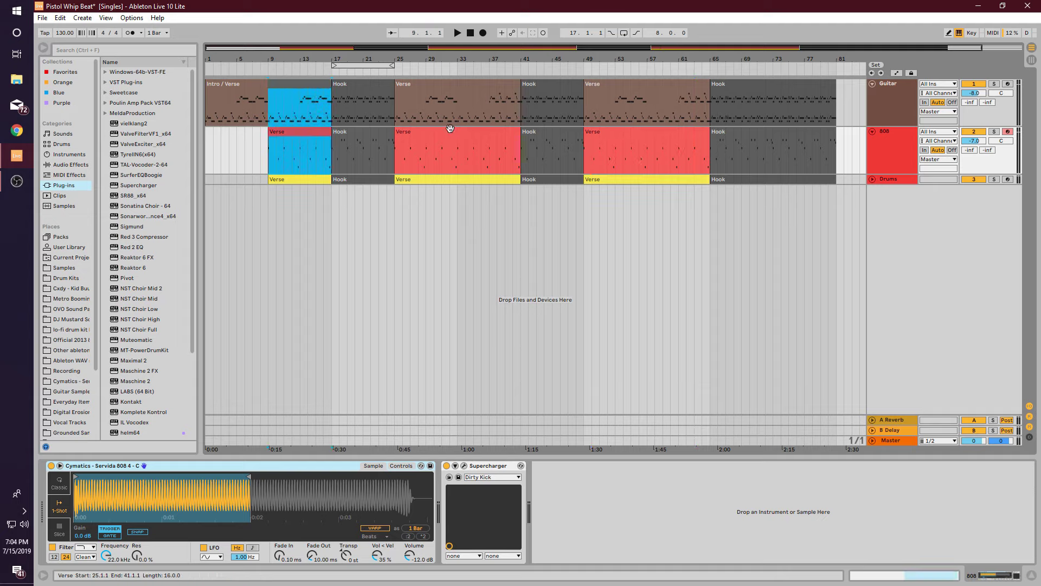
Step: Inspect the guitar's second Verse clip, focusing on its last four bars from bar 37 to 41
left_click(419, 118)
left_click(432, 91)
left_click(491, 115)
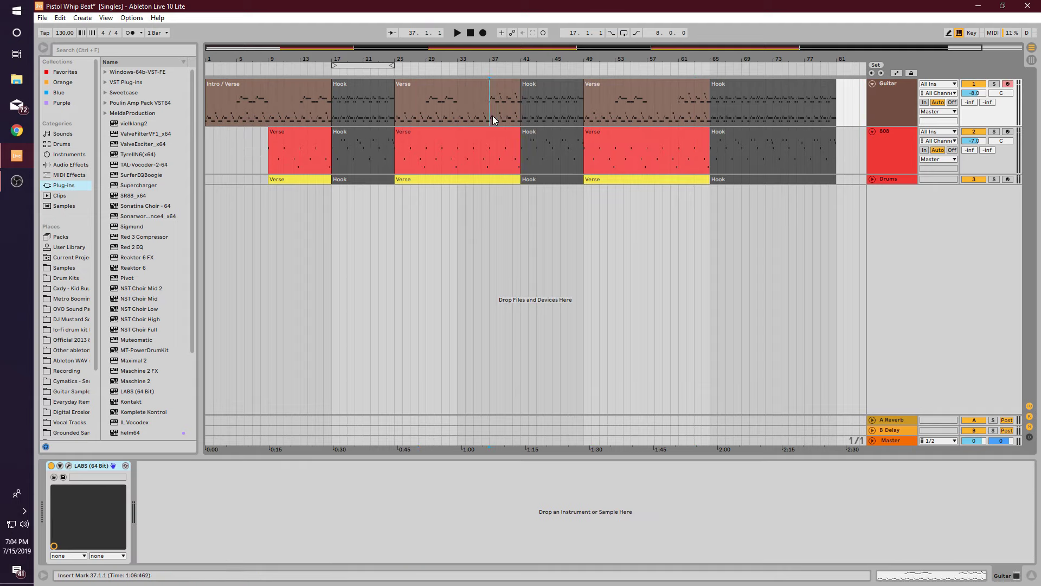
left_click(446, 86)
left_click_drag(458, 118, 507, 105)
double_click(517, 109)
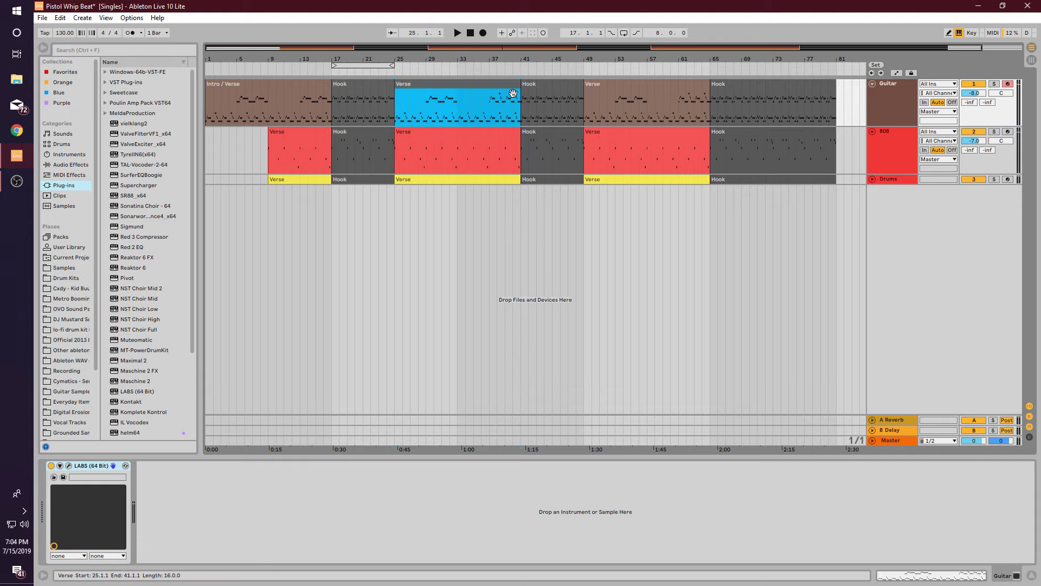
left_click_drag(829, 348, 1025, 291)
key("shift+Tab")
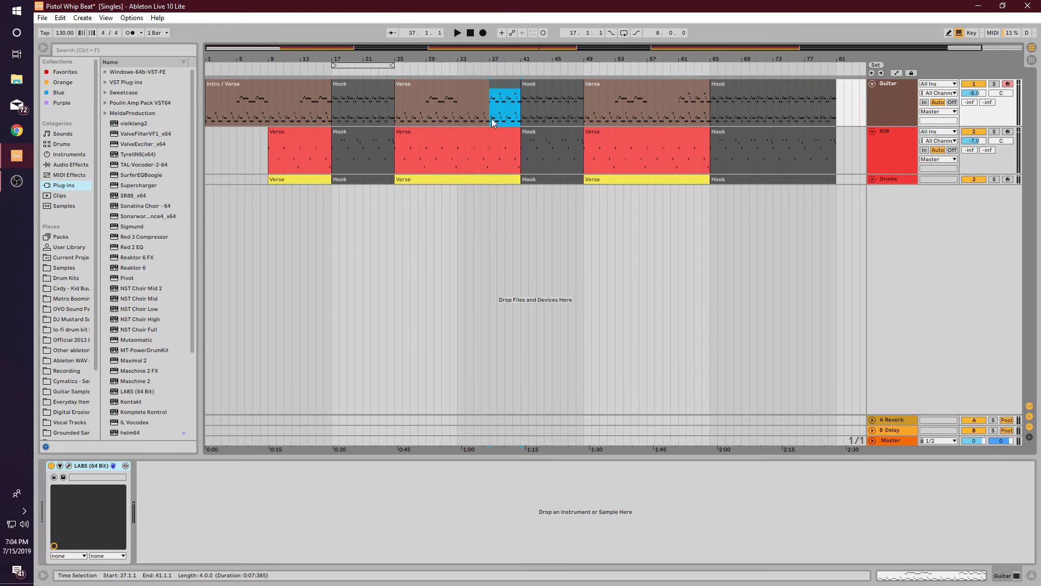
Step: Play the end of the second verse with all tracks from bar 37
left_click(491, 118)
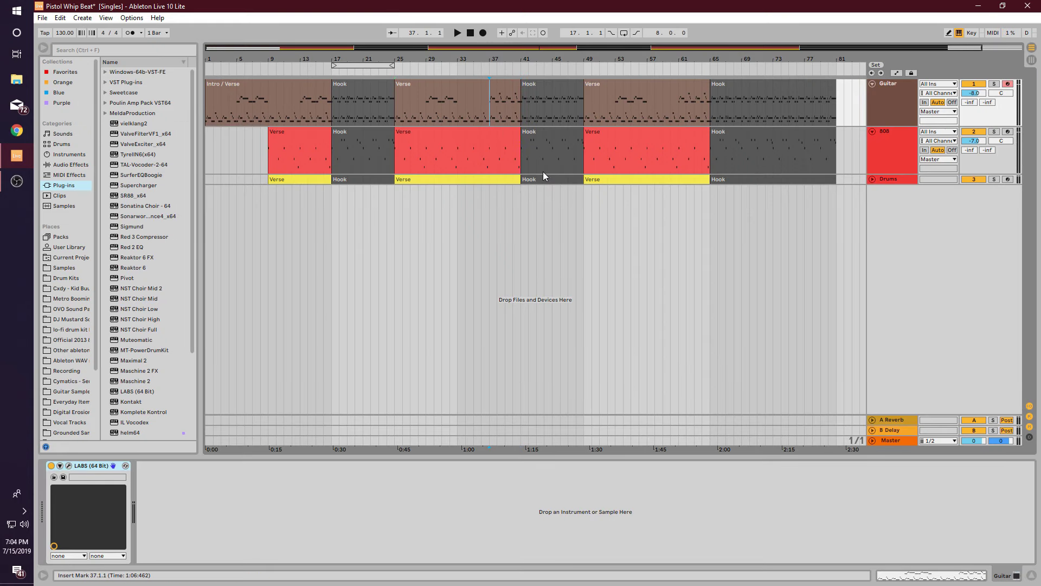
key("space")
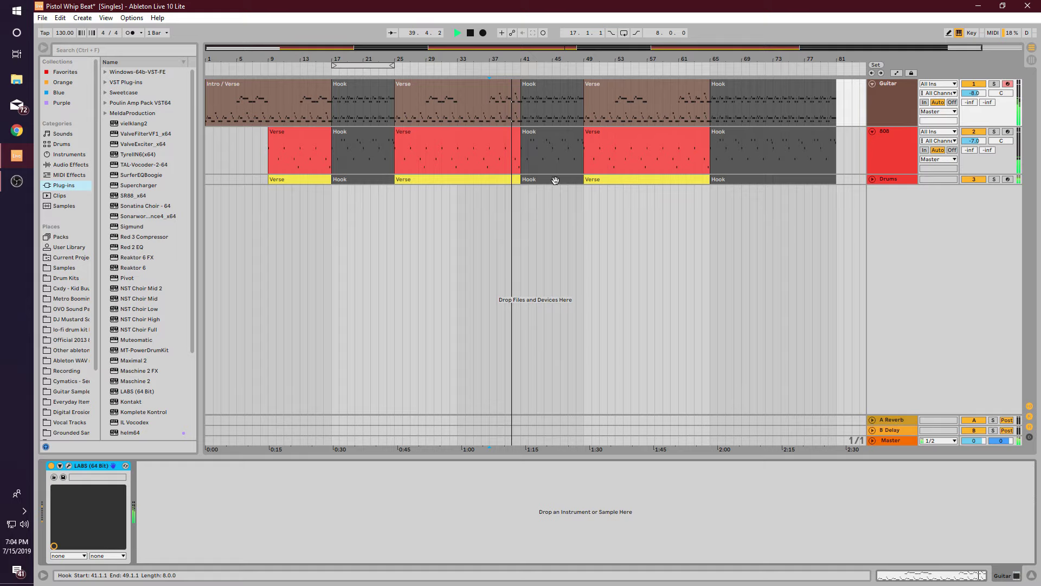
key("space")
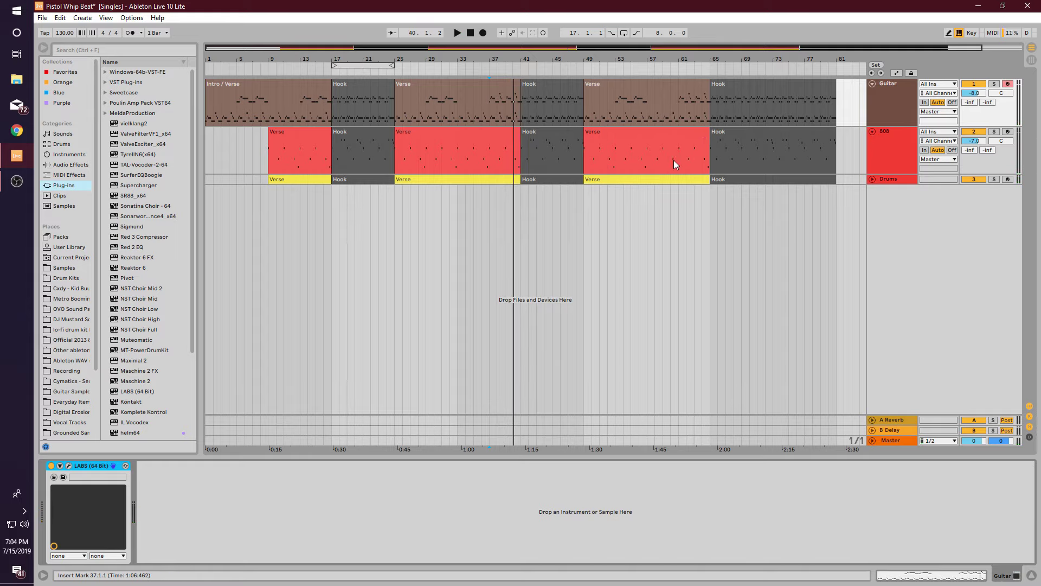
Step: Examine the drum pattern in the second Verse clip and solo the Drums track
left_click(509, 184)
double_click(509, 184)
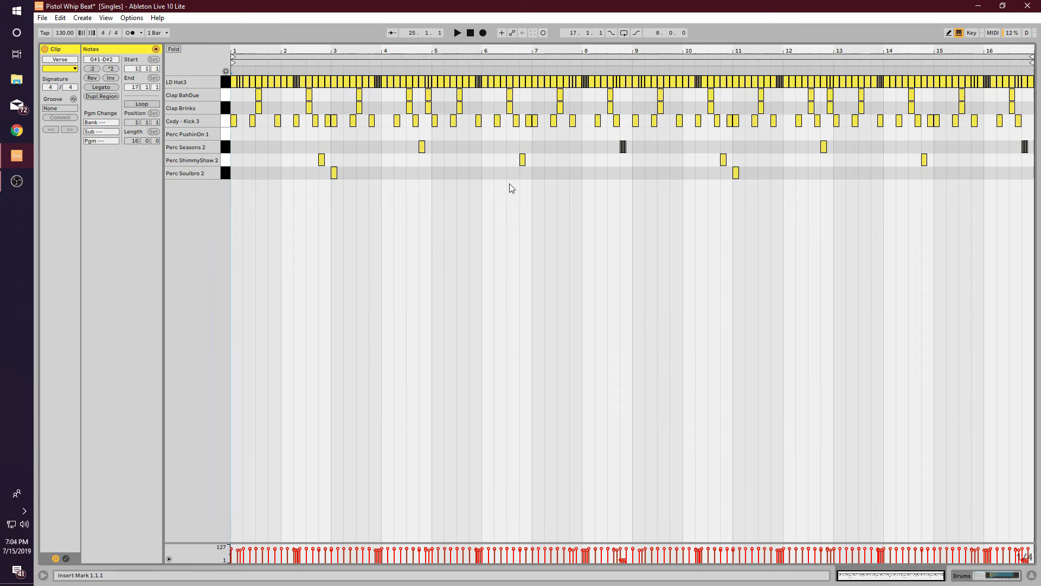
key("shift+Tab")
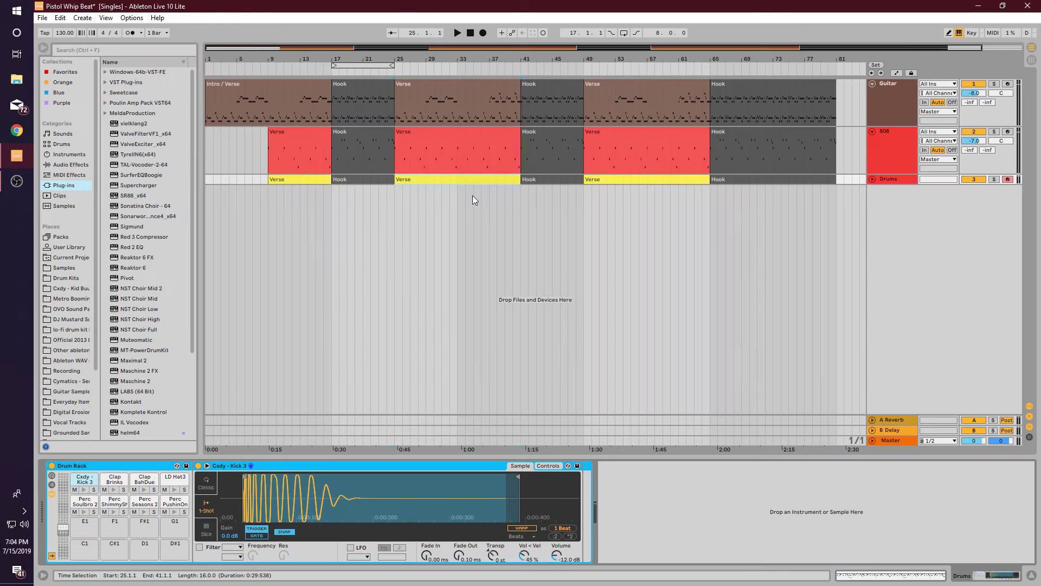
left_click_drag(499, 62, 494, 98)
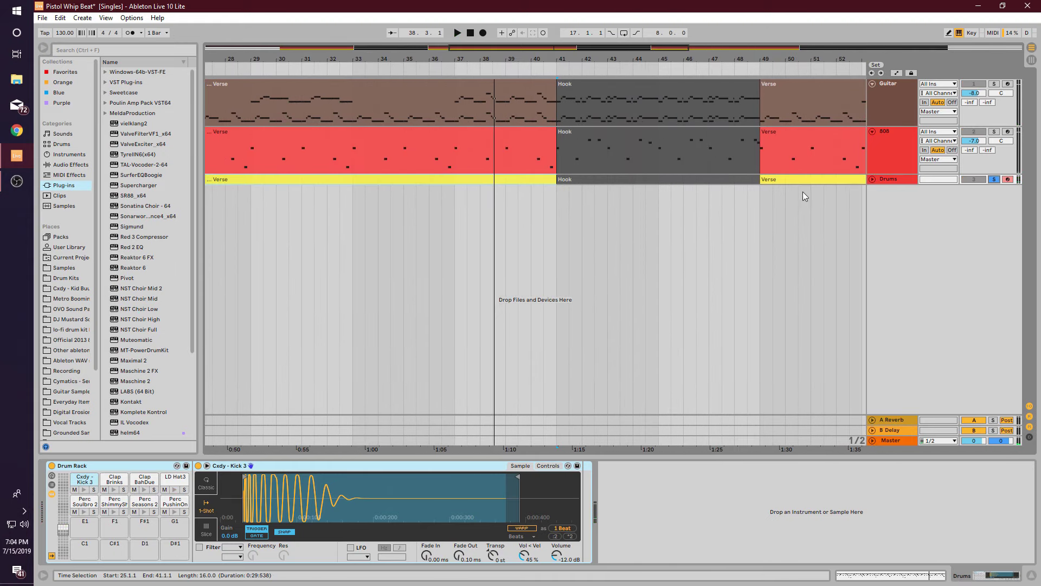
double_click(523, 179)
key("shift+Tab")
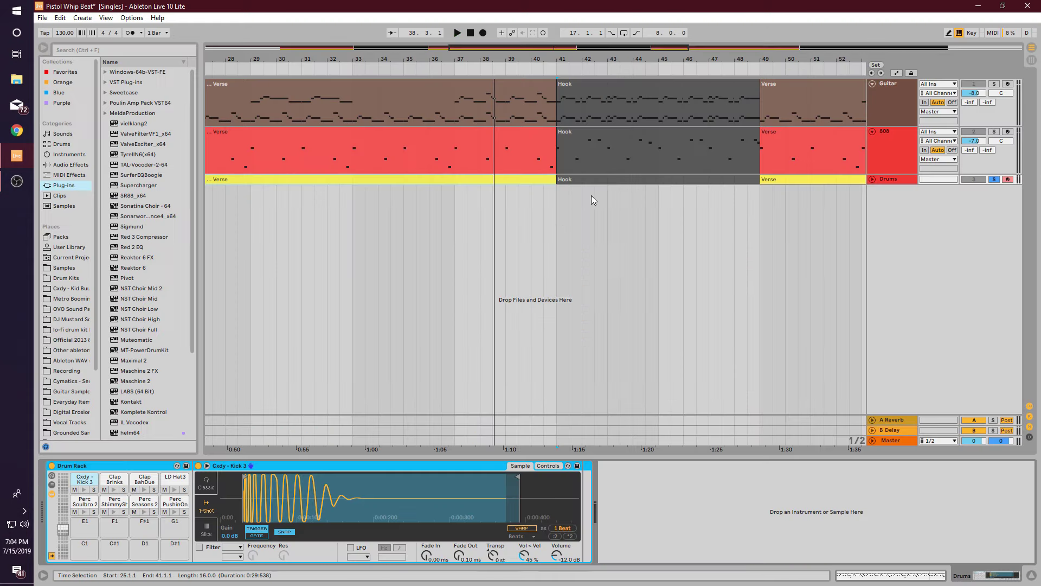
double_click(546, 178)
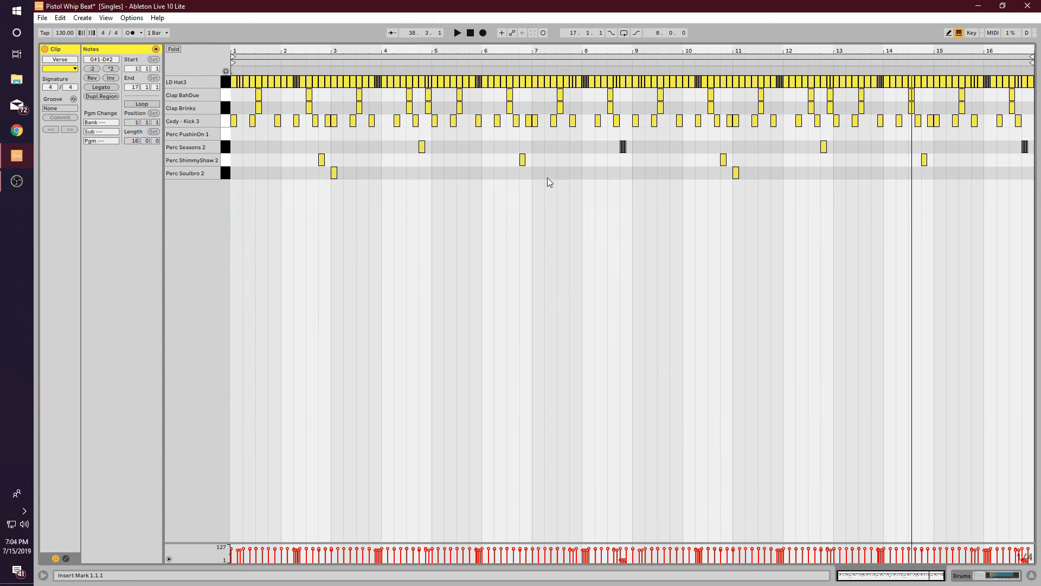
key("shift+Tab")
Step: Unfold the Drums track and play the soloed transition into the second hook from bar 40.3
left_click(873, 179)
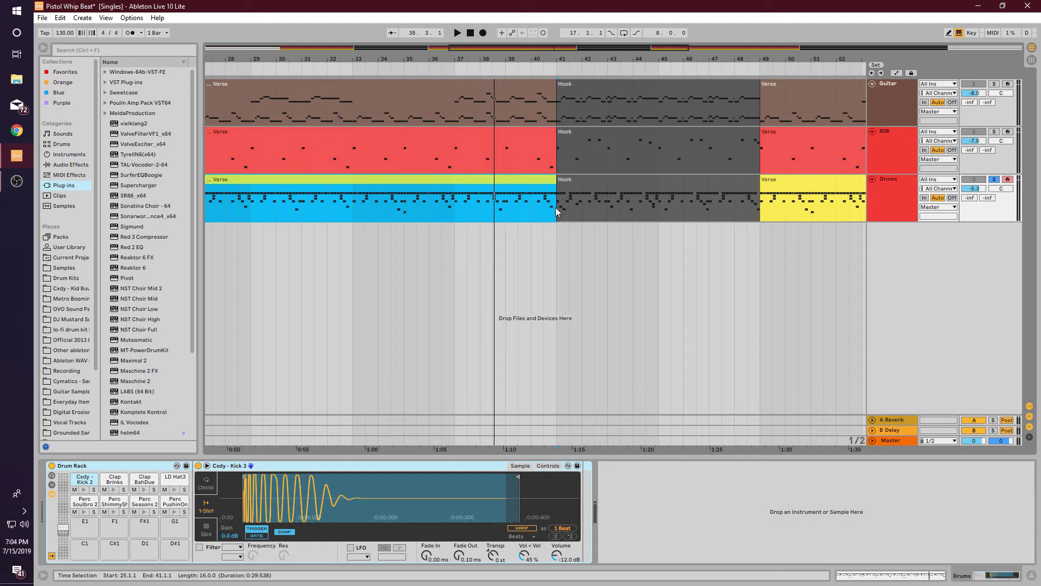
left_click(549, 206)
key("space")
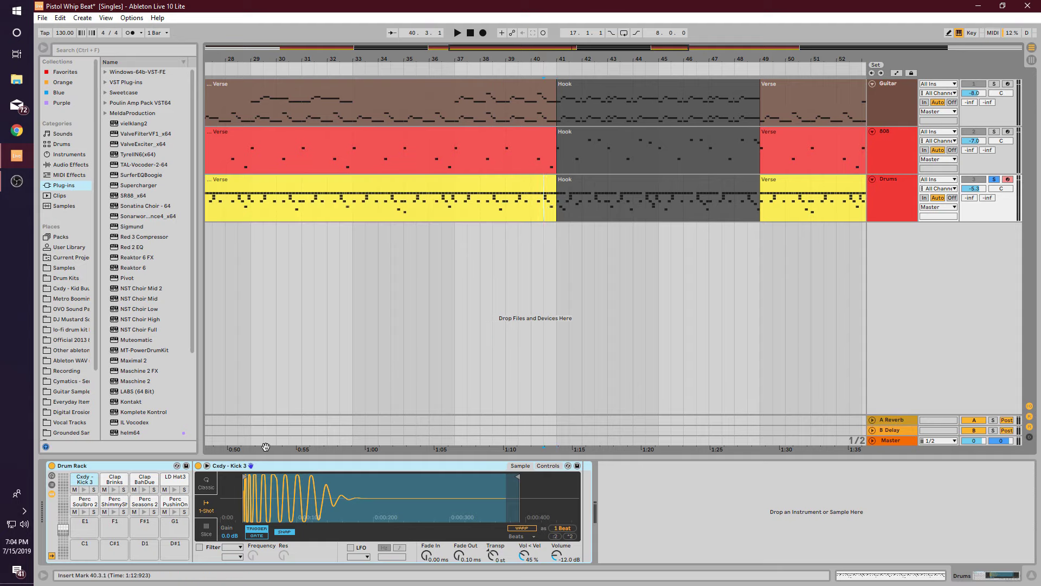
key("space")
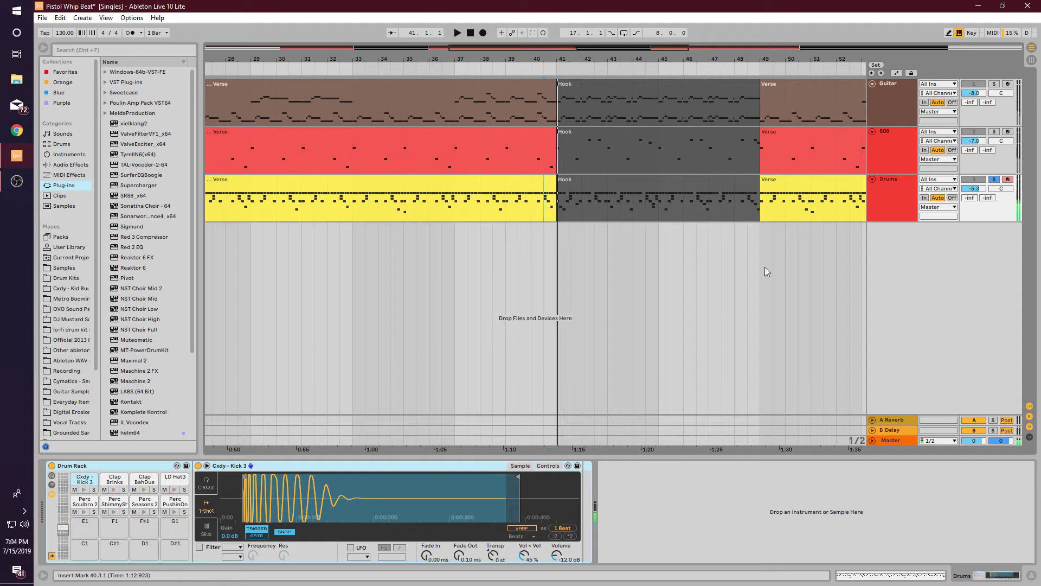
Step: Turn off the Drums solo and highlight the whole arrangement across the Guitar, 808 and Drums tracks, clearing the selection at the end
left_click(995, 181)
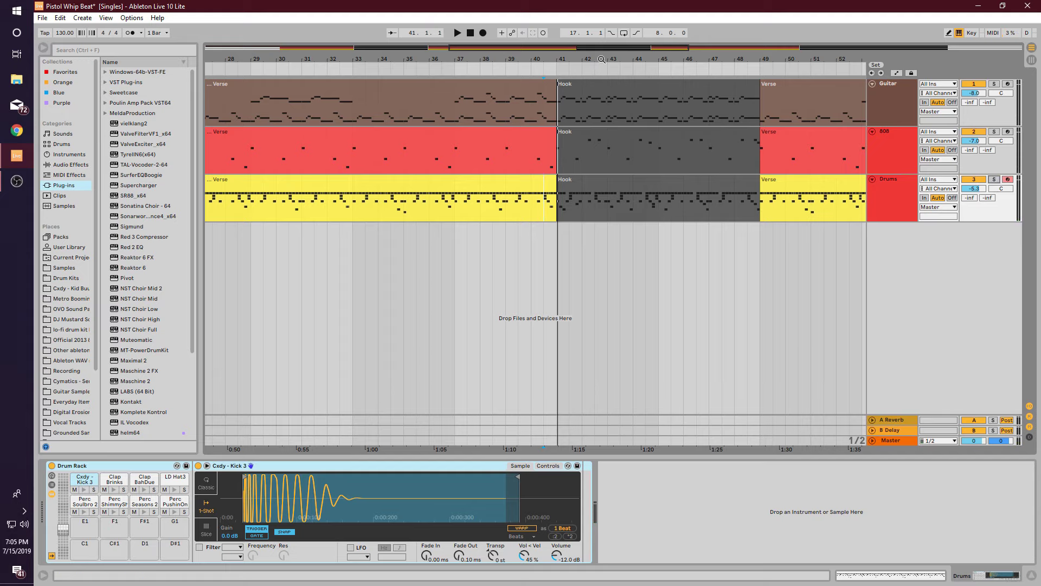
left_click_drag(602, 58, 600, 45)
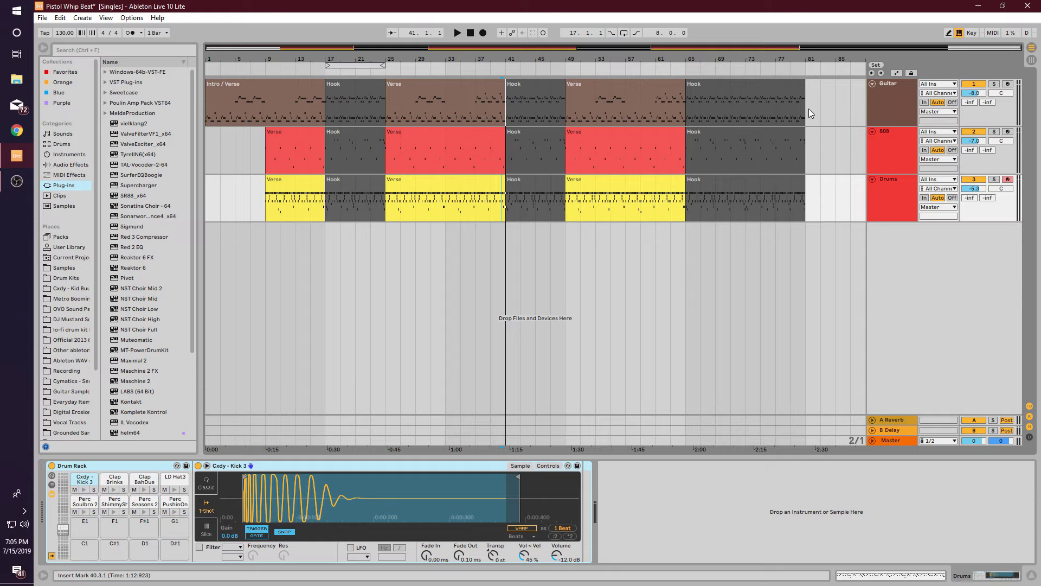
left_click_drag(806, 110, 205, 198)
left_click(815, 141)
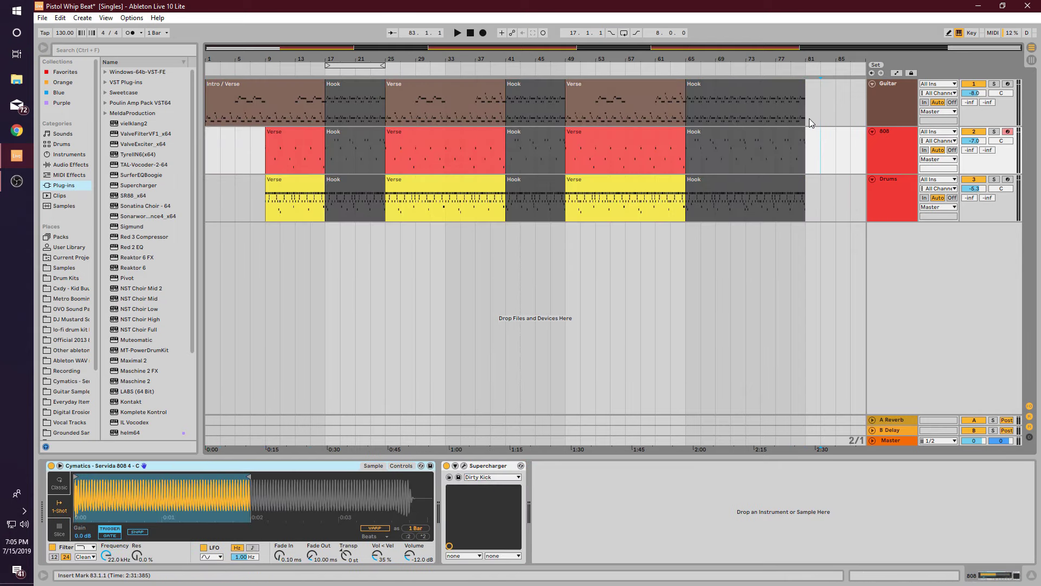